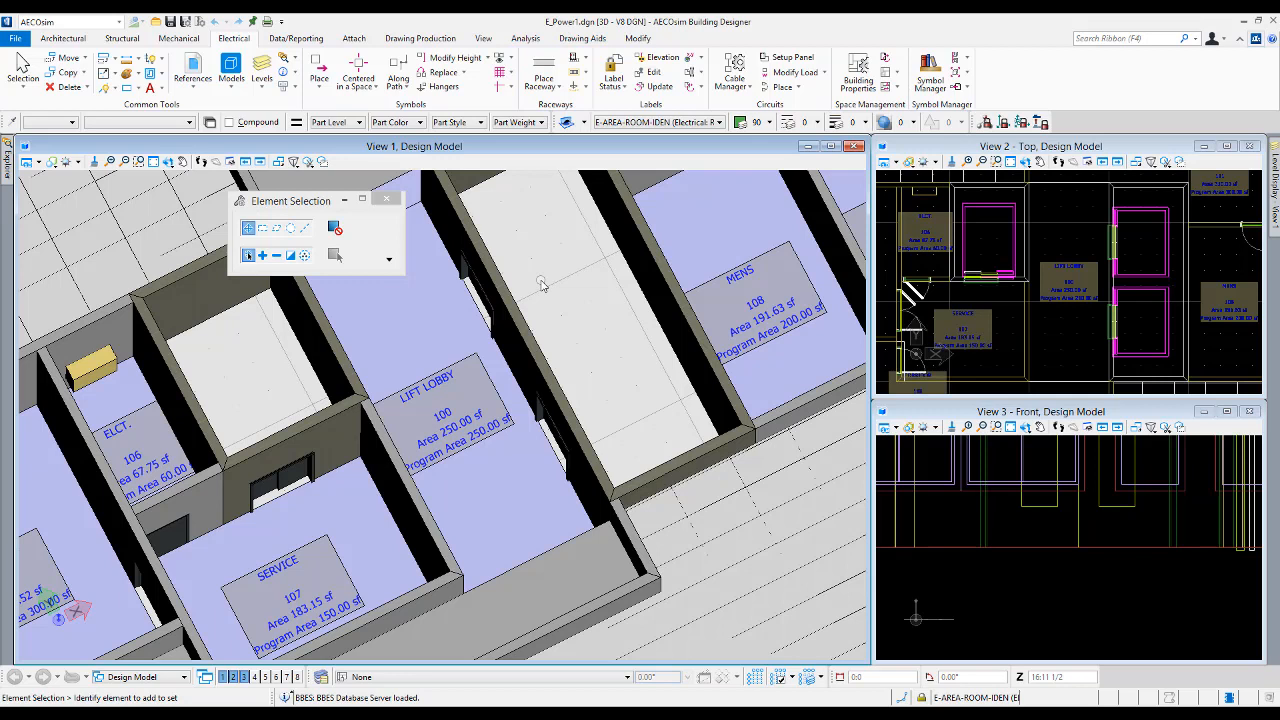
# Make OFFICE FLOOR 1 the active floor, and turn off the ACS plane snap lock
pyautogui.click(438, 678)
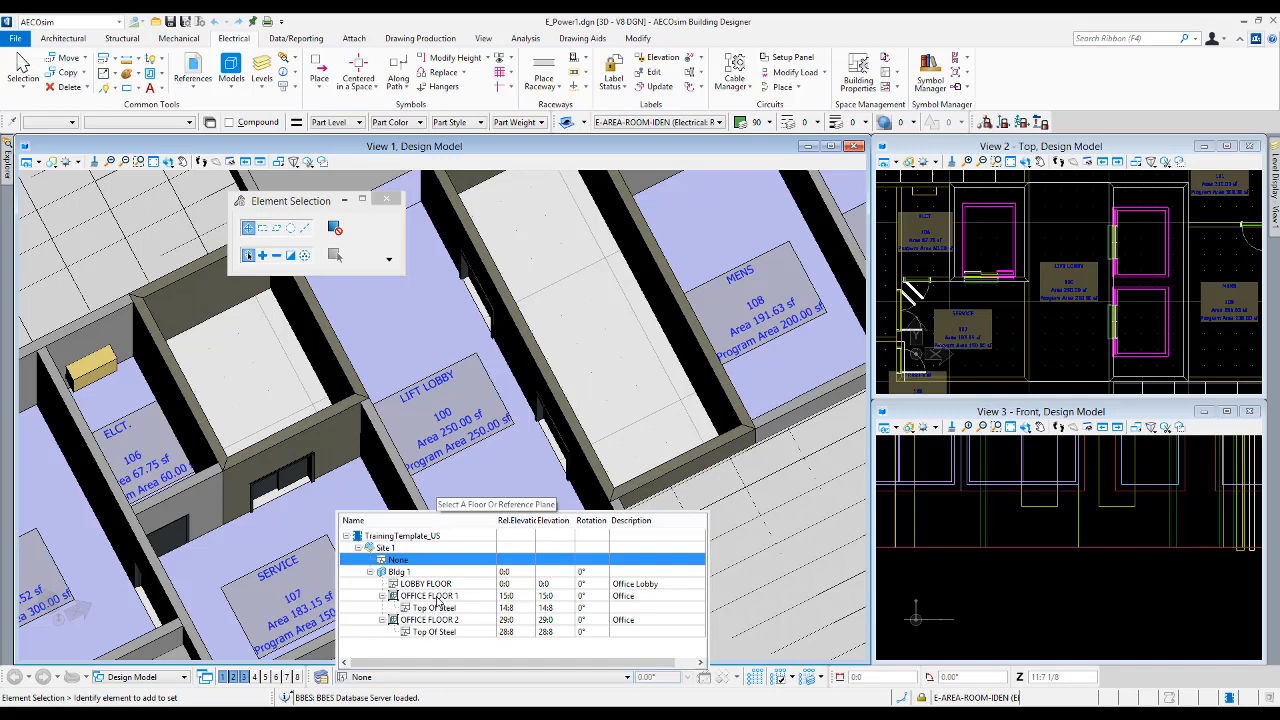
pyautogui.click(436, 597)
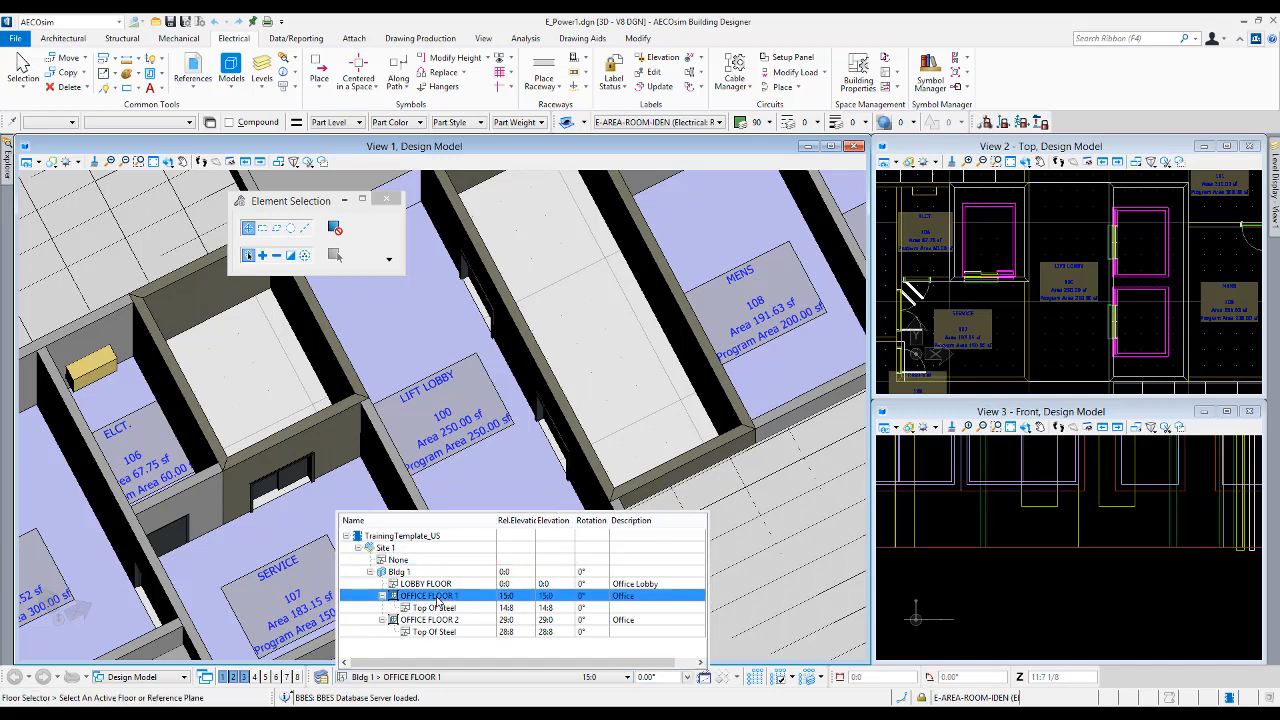
pyautogui.scroll(-5, 1040, 240)
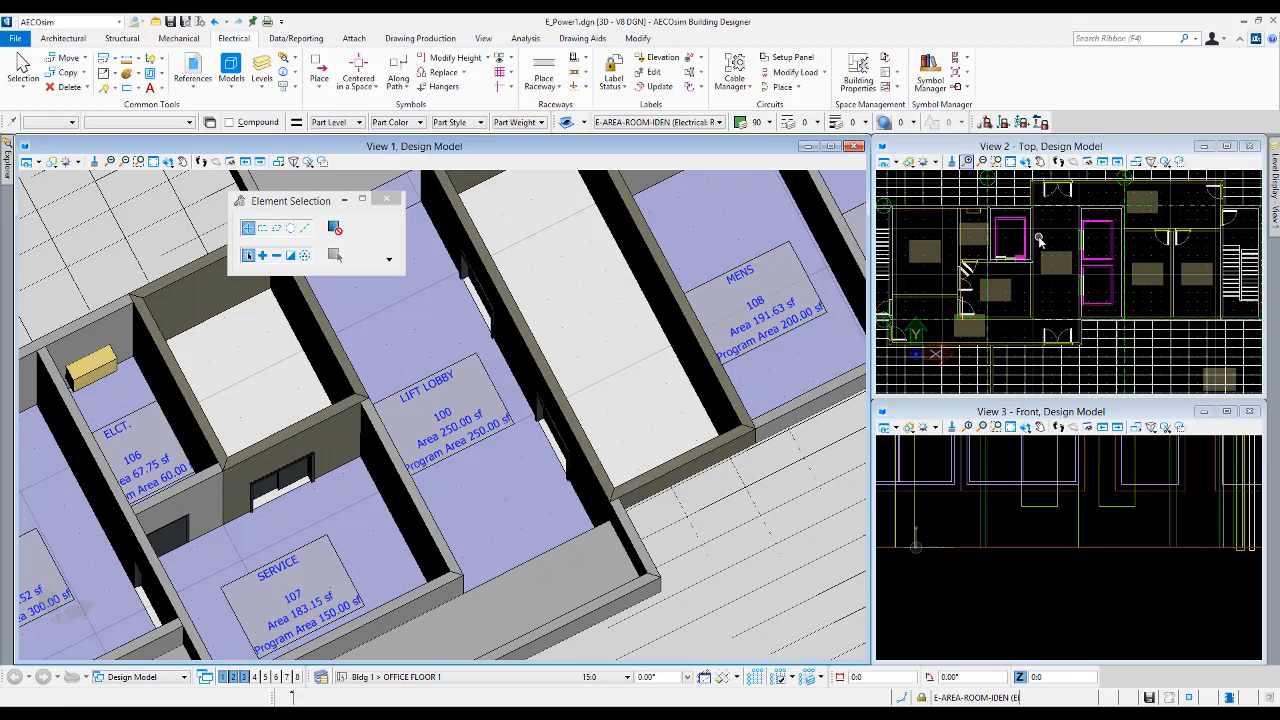
pyautogui.moveTo(1040, 240); pyautogui.dragTo(1054, 262, button='middle')
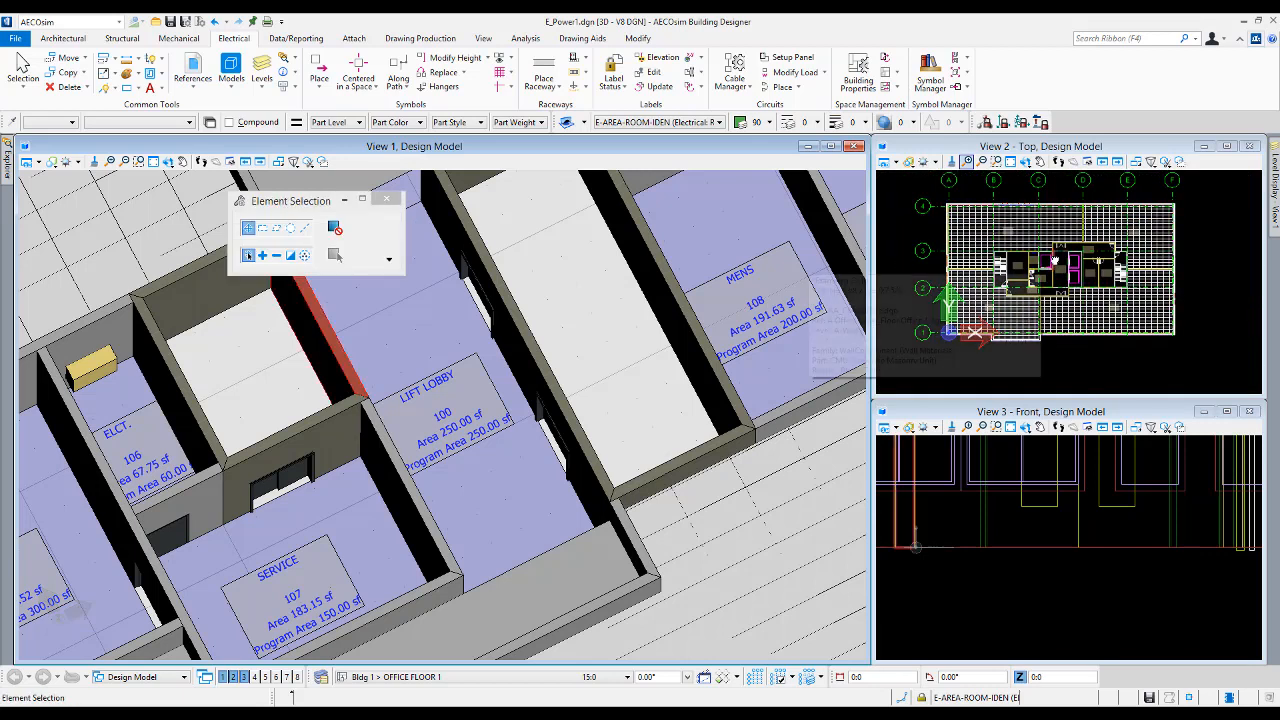
pyautogui.click(1019, 124)
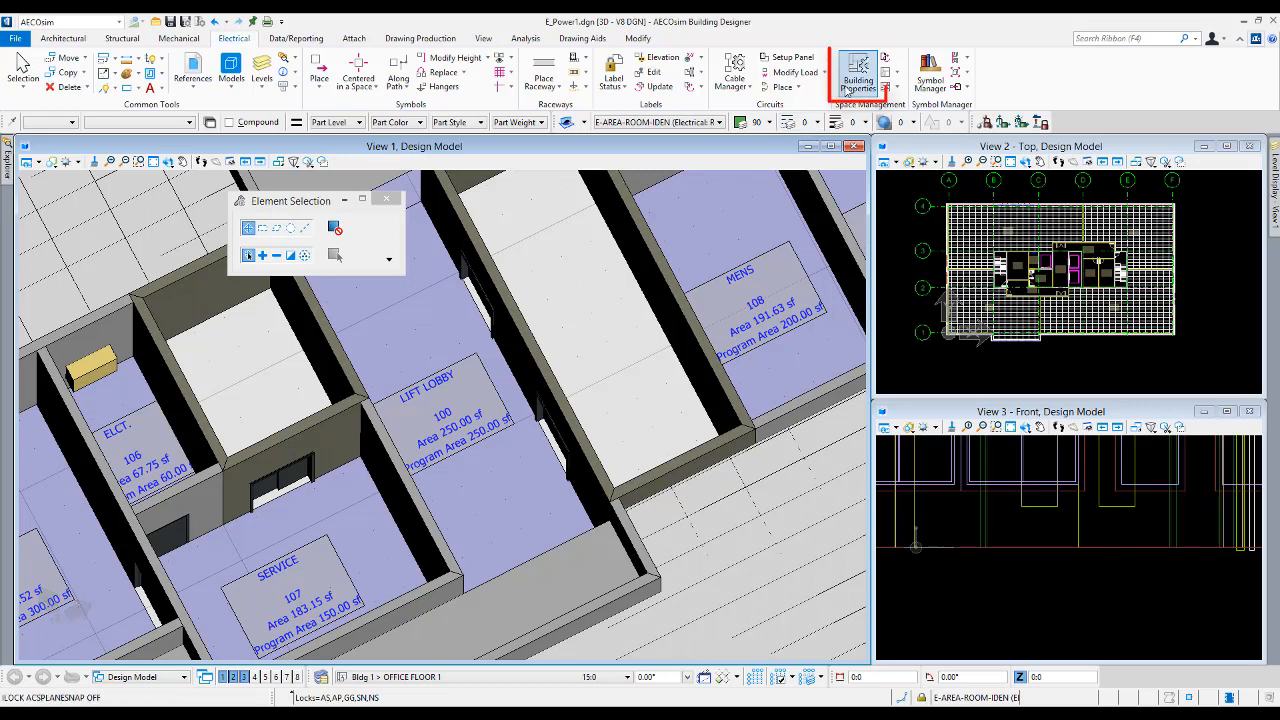
# Locate space 110 CORRIDOR of Office Floor 1 in the model through the building properties, and close Building Manager
pyautogui.click(848, 88)
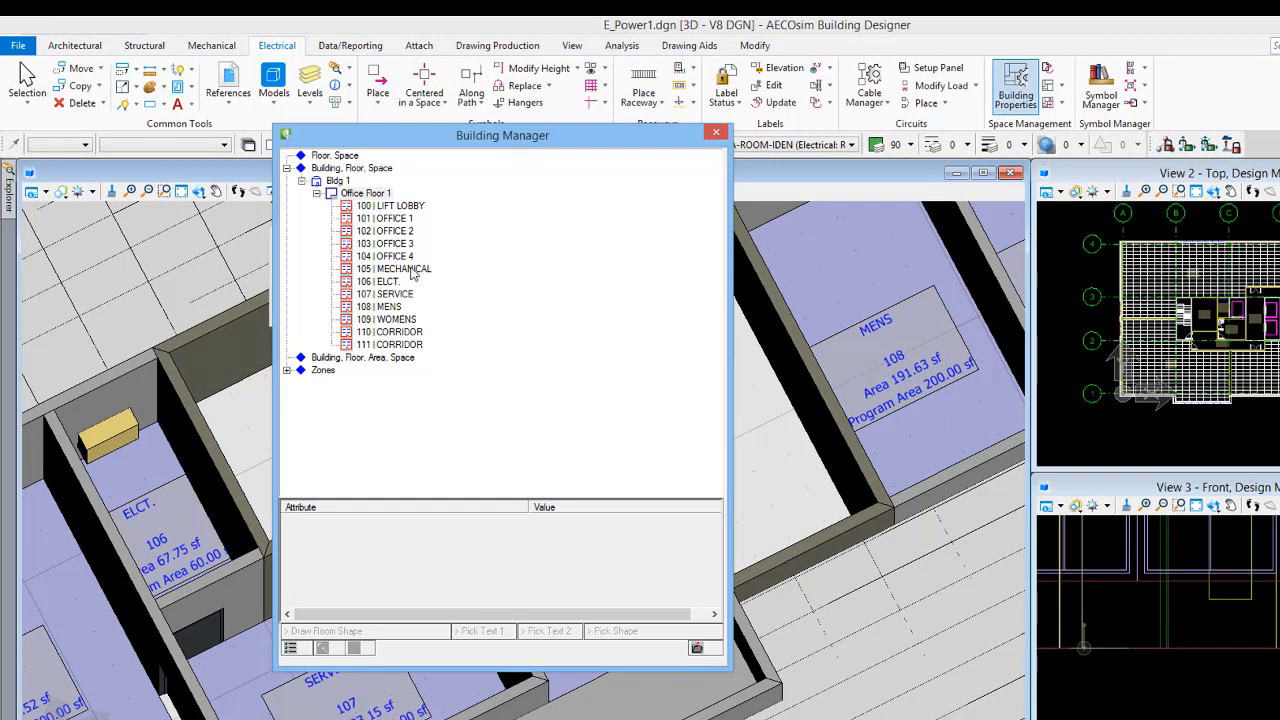
pyautogui.click(392, 336)
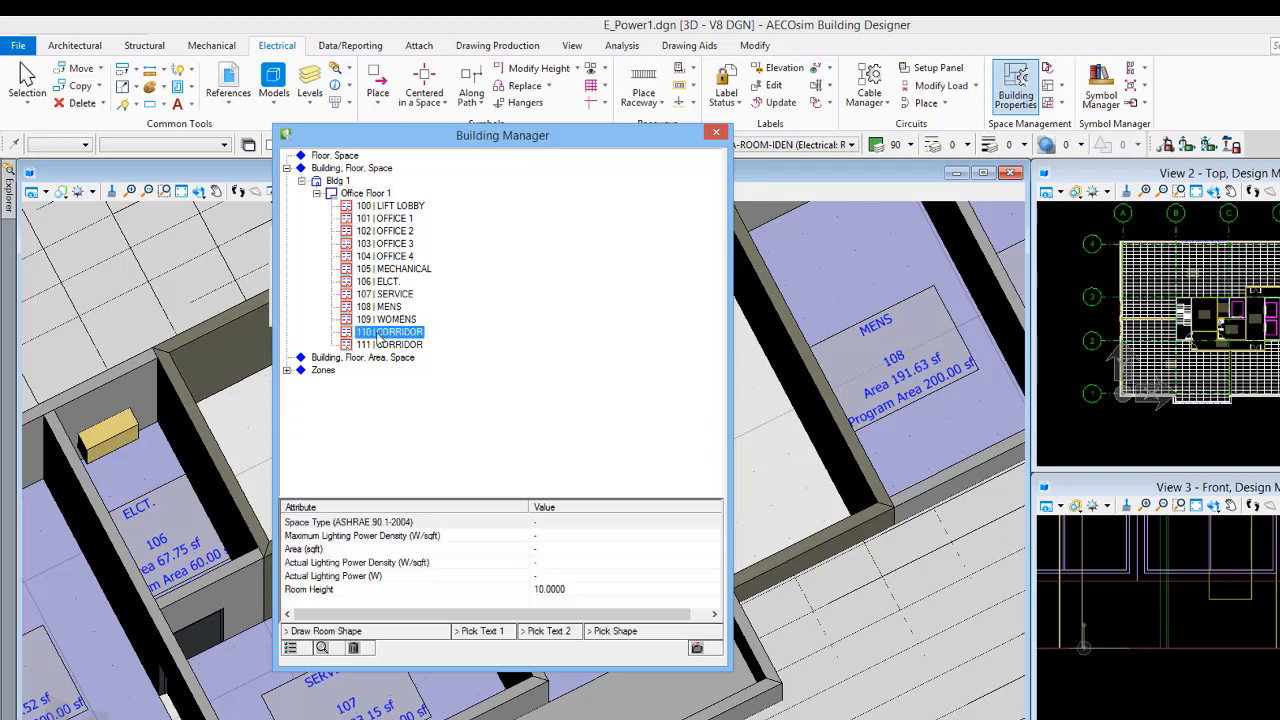
pyautogui.click(322, 648)
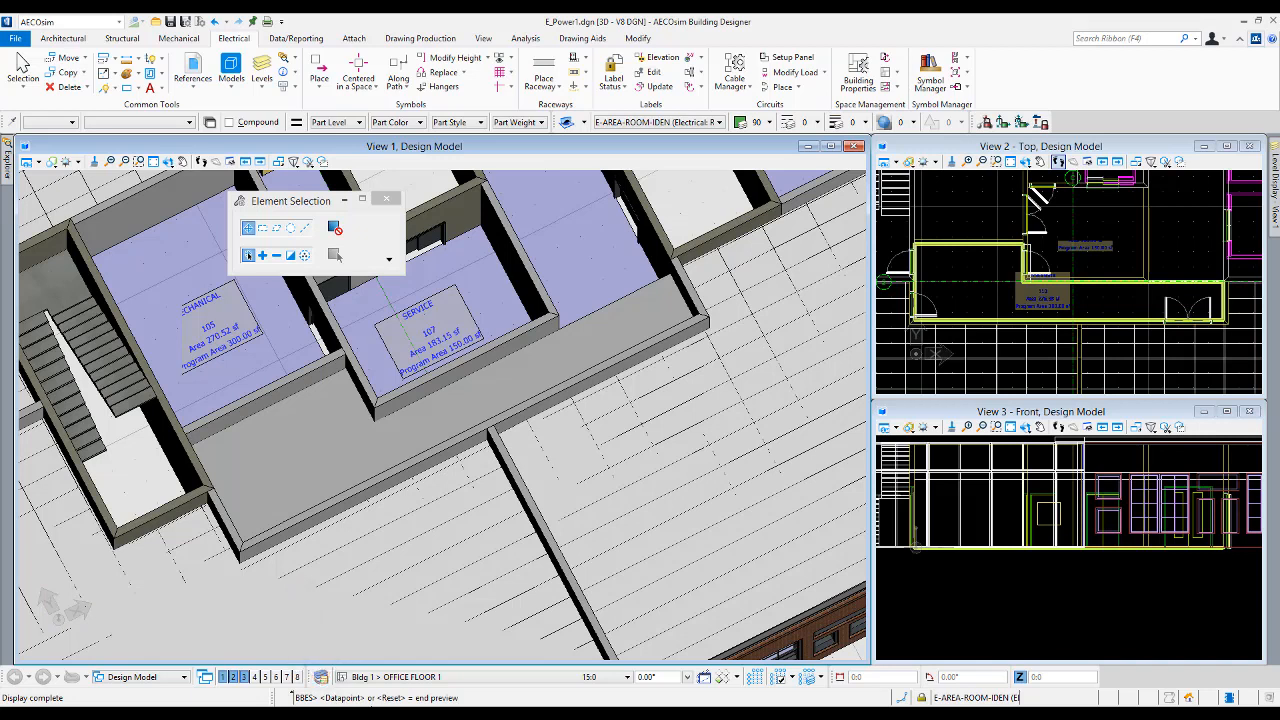
pyautogui.click(570, 286)
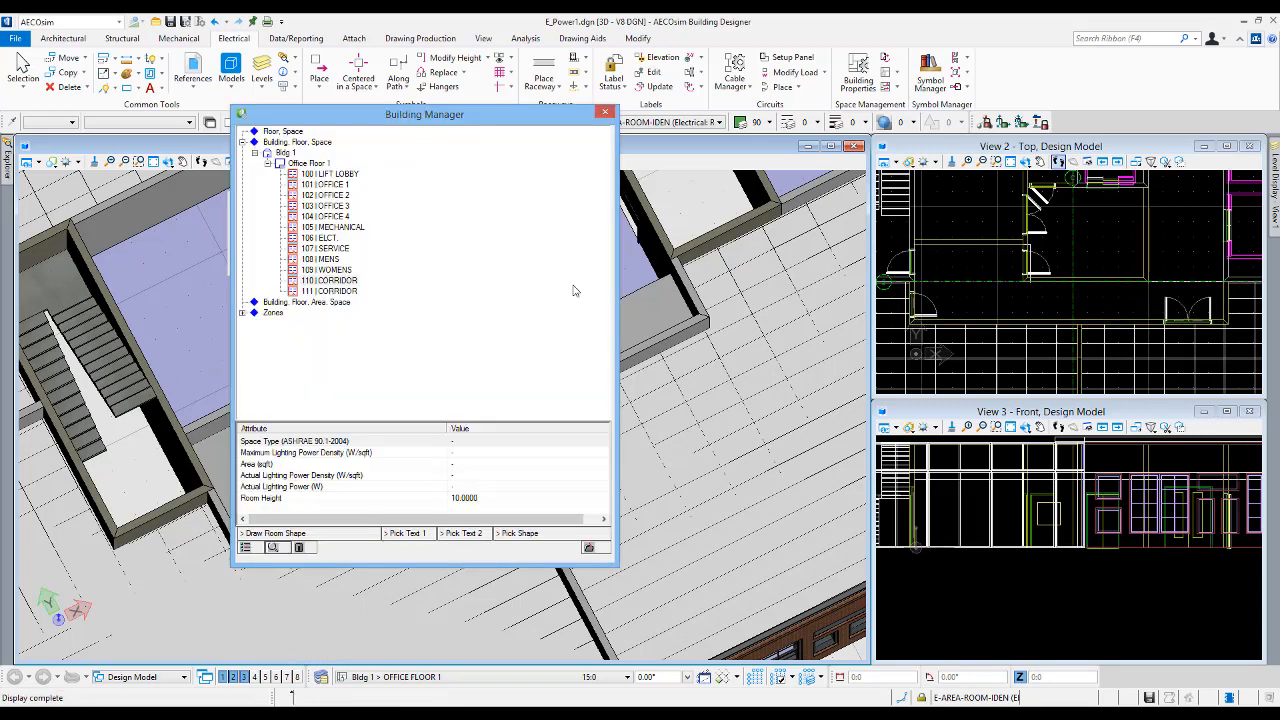
pyautogui.click(588, 548)
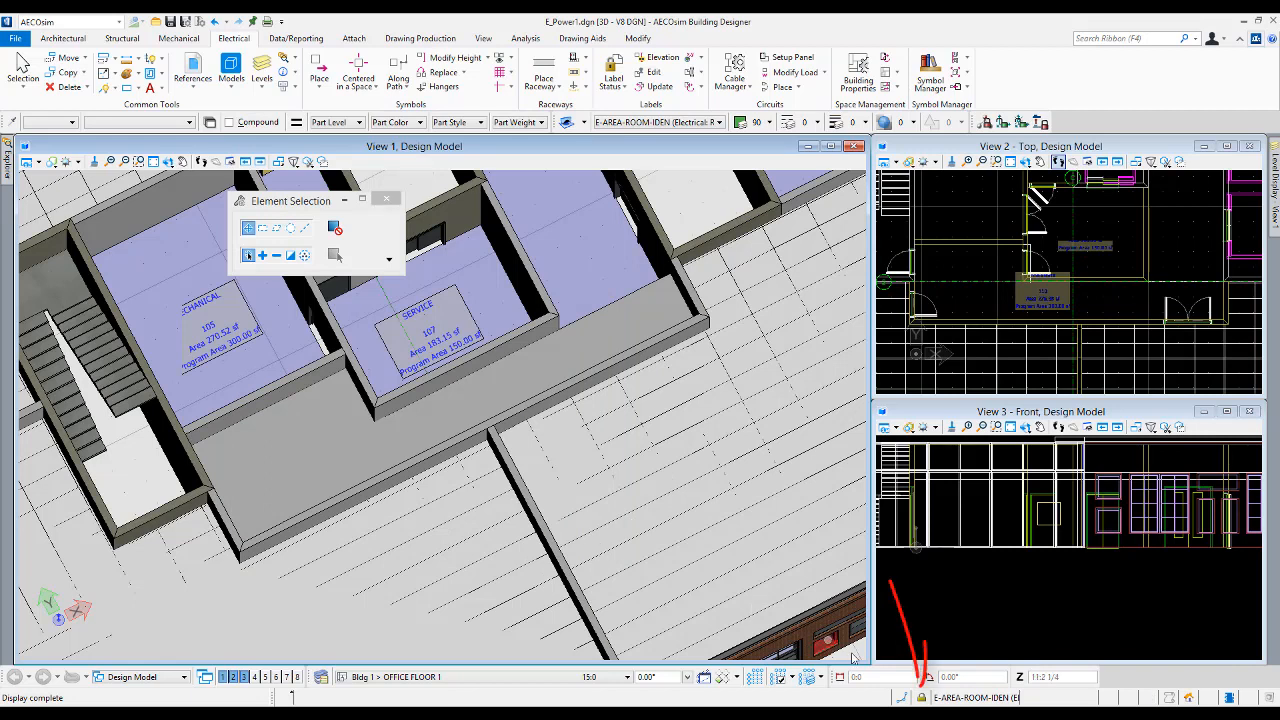
# Check the active locks and turn off the level of the surface covering the corridor in front of the SERVICE room
pyautogui.moveTo(919, 697)
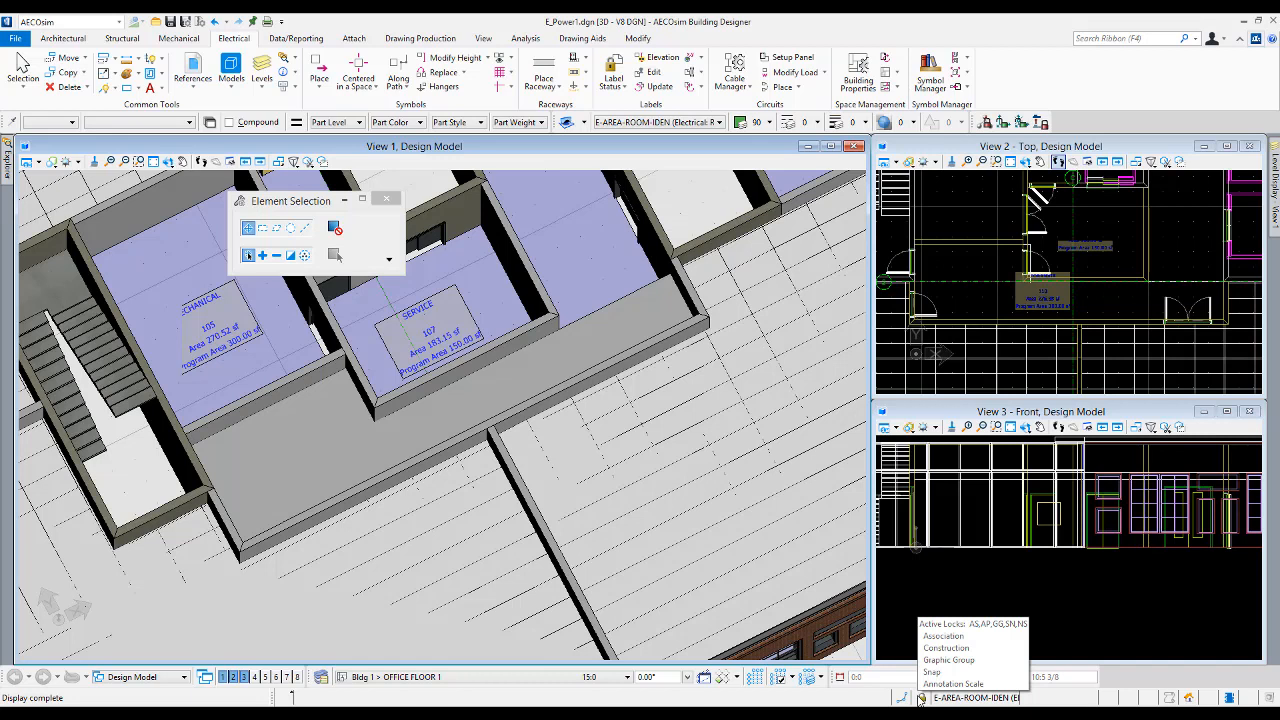
pyautogui.click(919, 699)
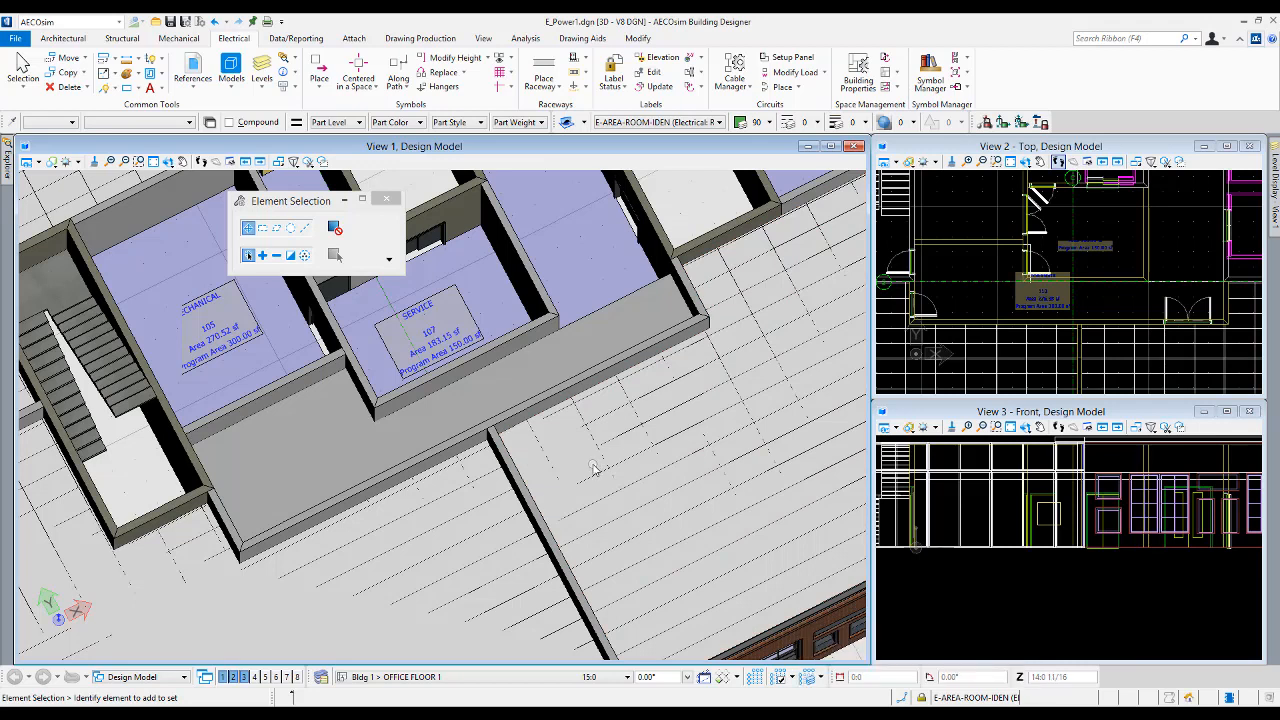
pyautogui.rightClick(686, 211)
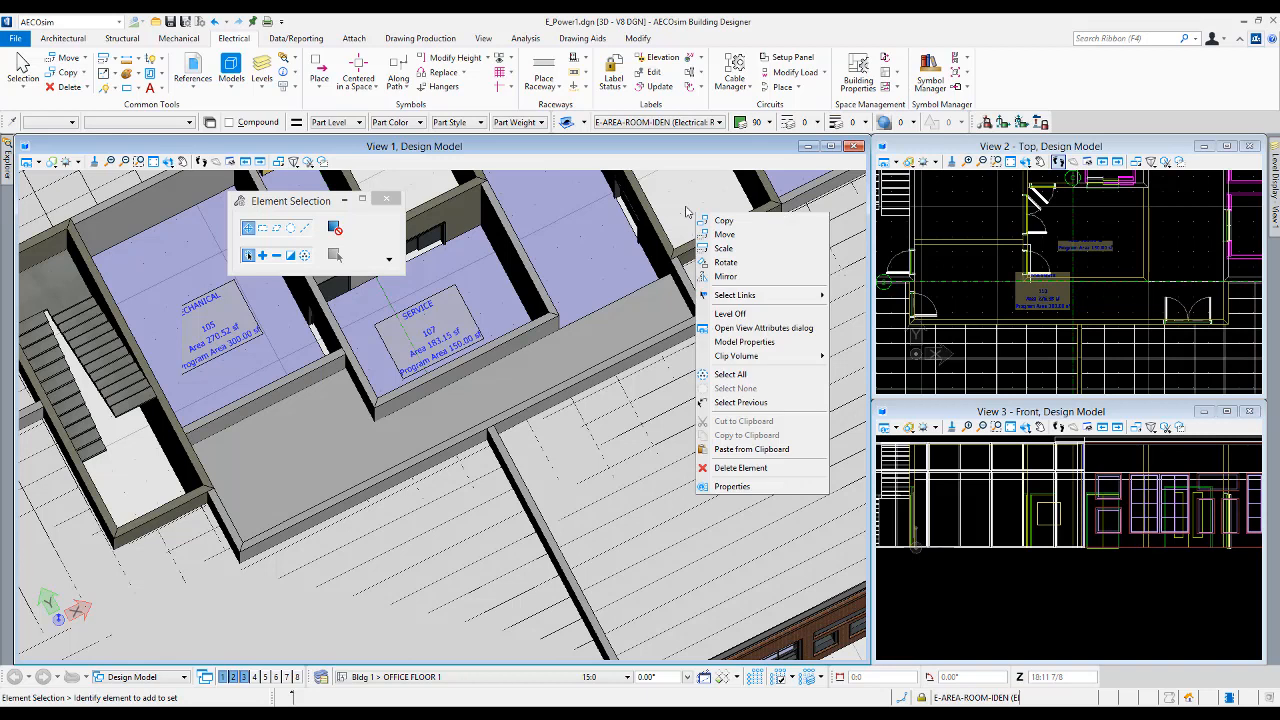
pyautogui.click(764, 318)
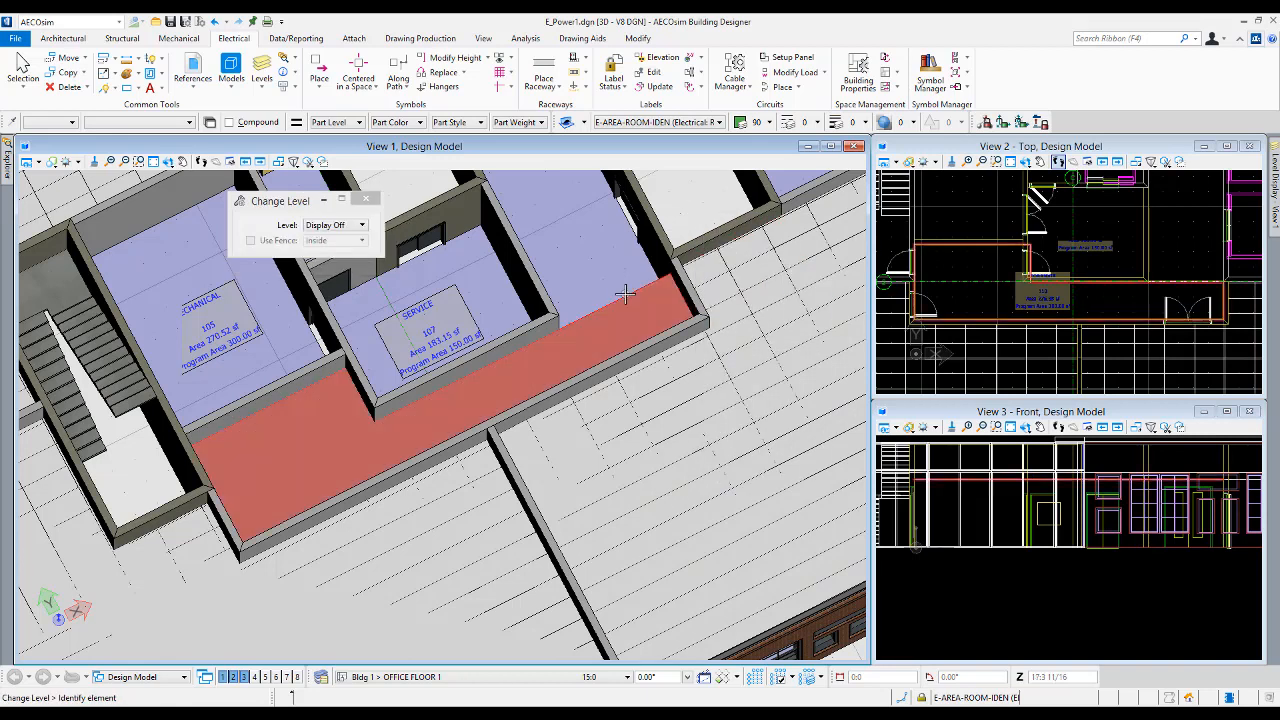
pyautogui.click(624, 293)
pyautogui.click(610, 448)
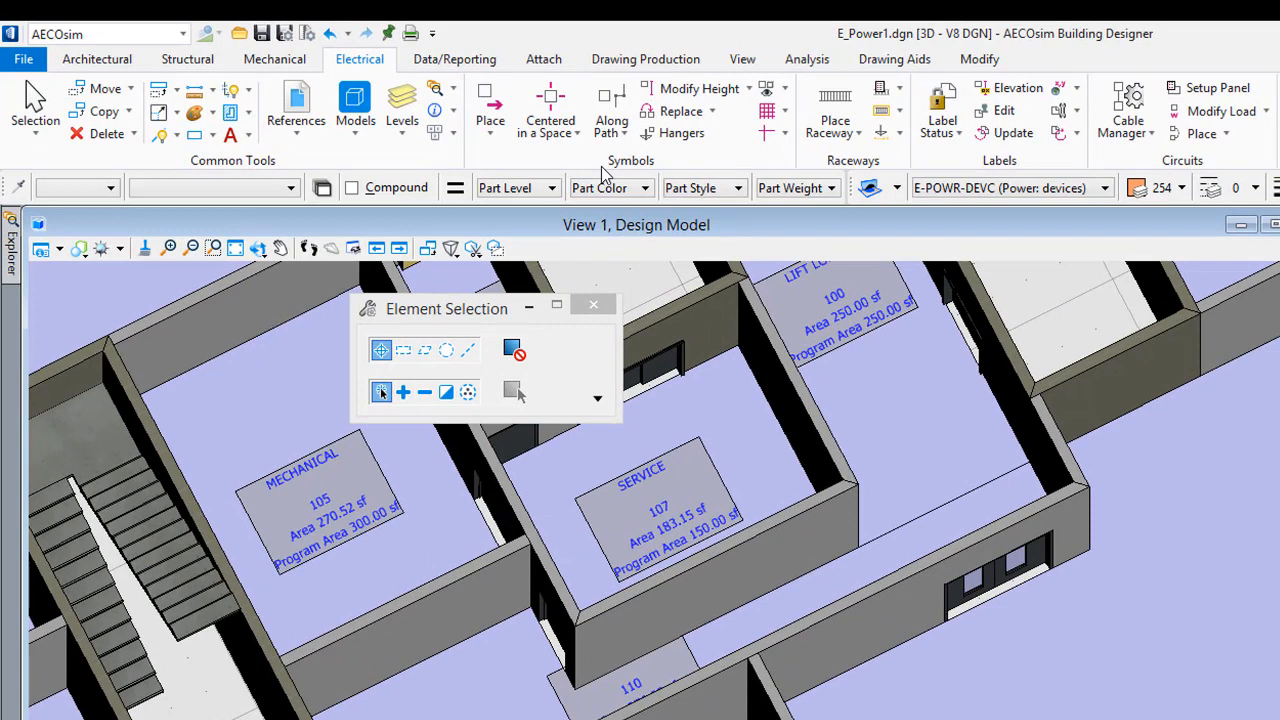
# Start Place Symbol by 2 Points and define both points along the base of the SERVICE room wall facing corridor 110
pyautogui.click(496, 141)
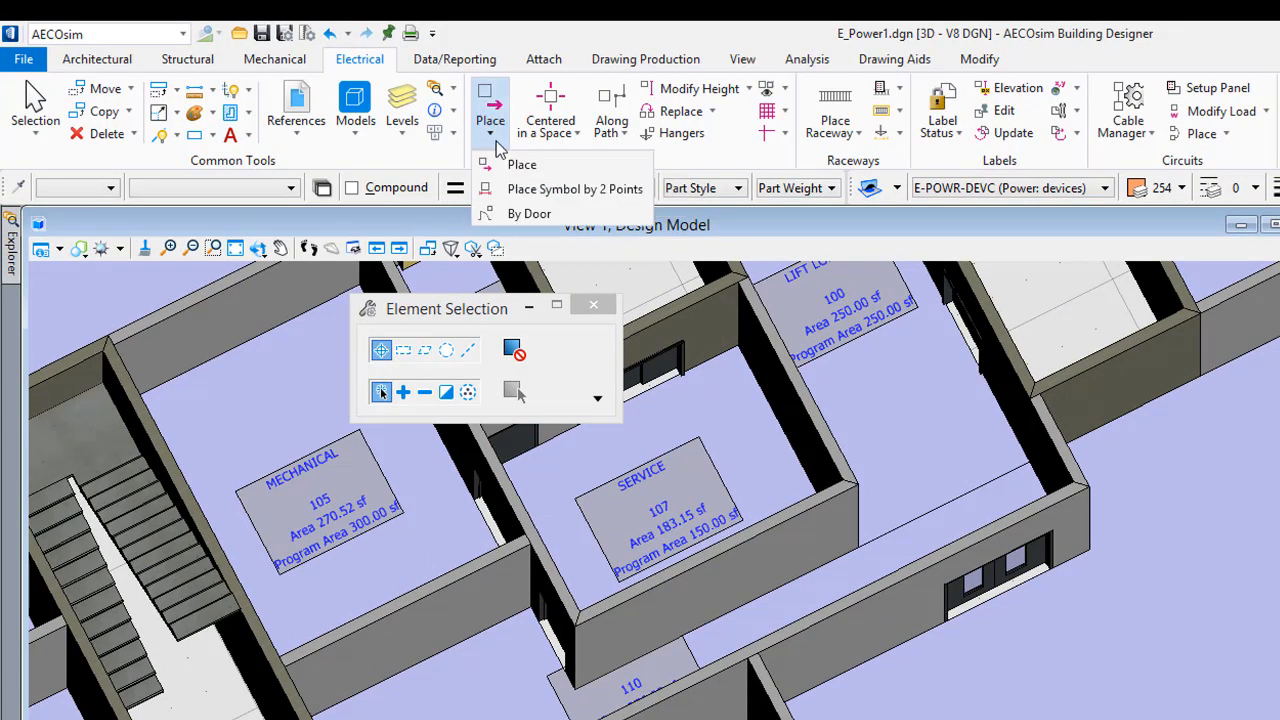
pyautogui.click(568, 189)
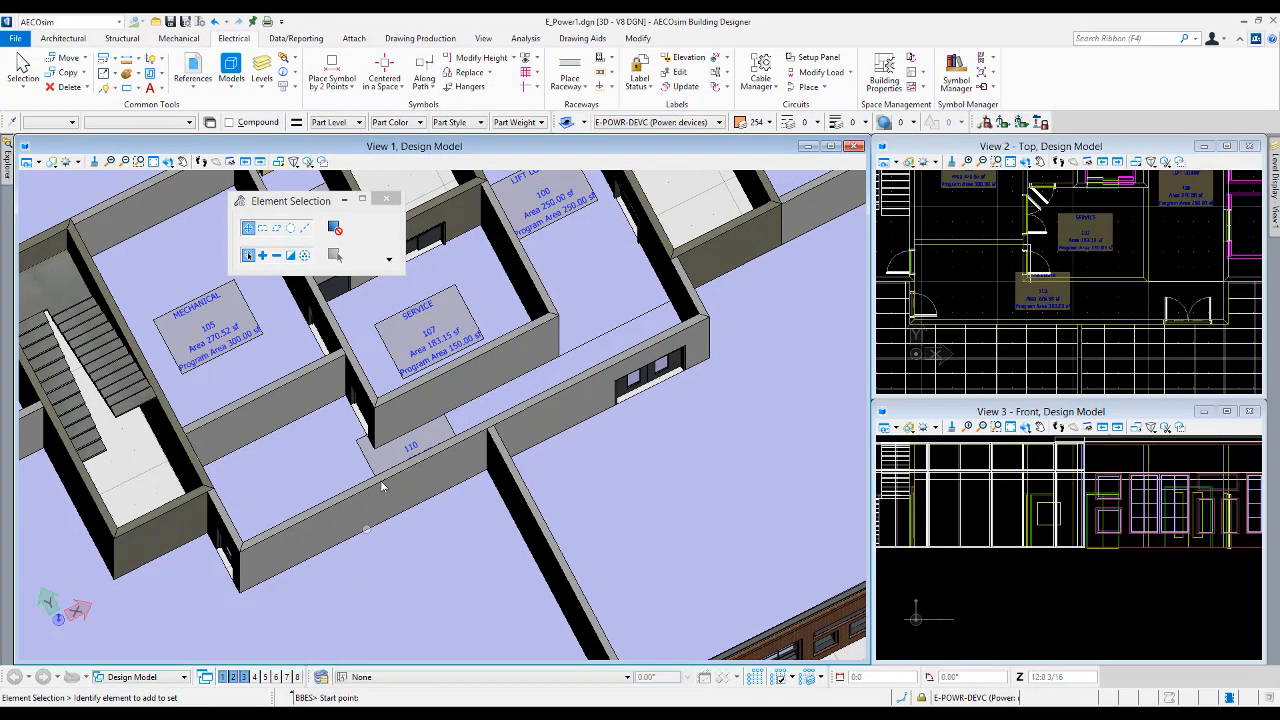
pyautogui.moveTo(375, 445)
pyautogui.click(492, 420)
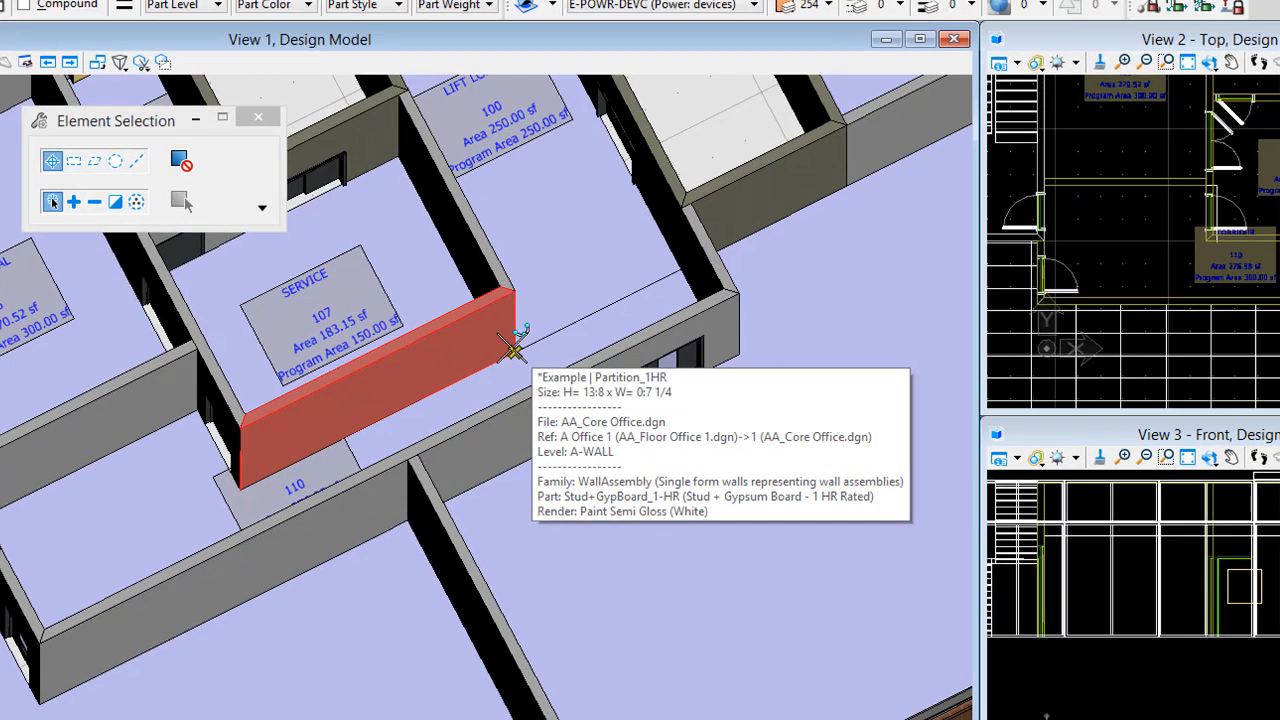
pyautogui.click(513, 348)
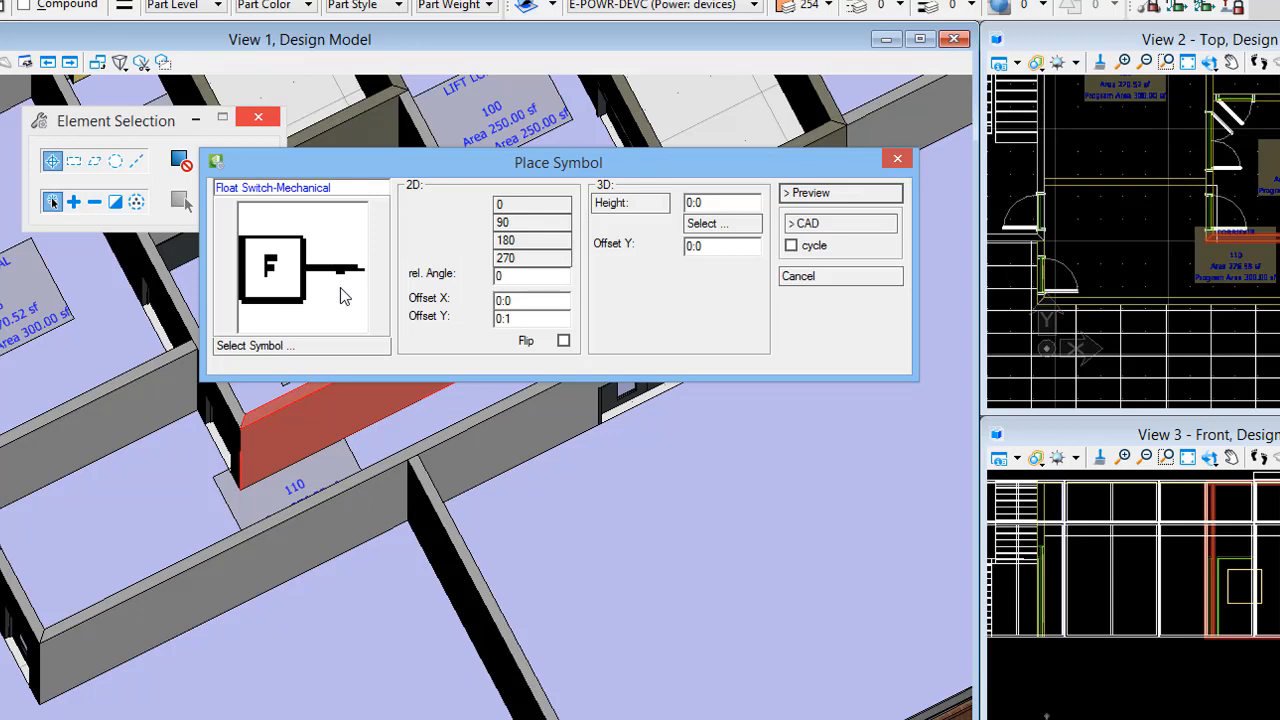
# Choose the Duplex Recept. Outlet symbol from the RECEPTACLE OUTLETS category under LIGHTING + POWER
pyautogui.click(288, 350)
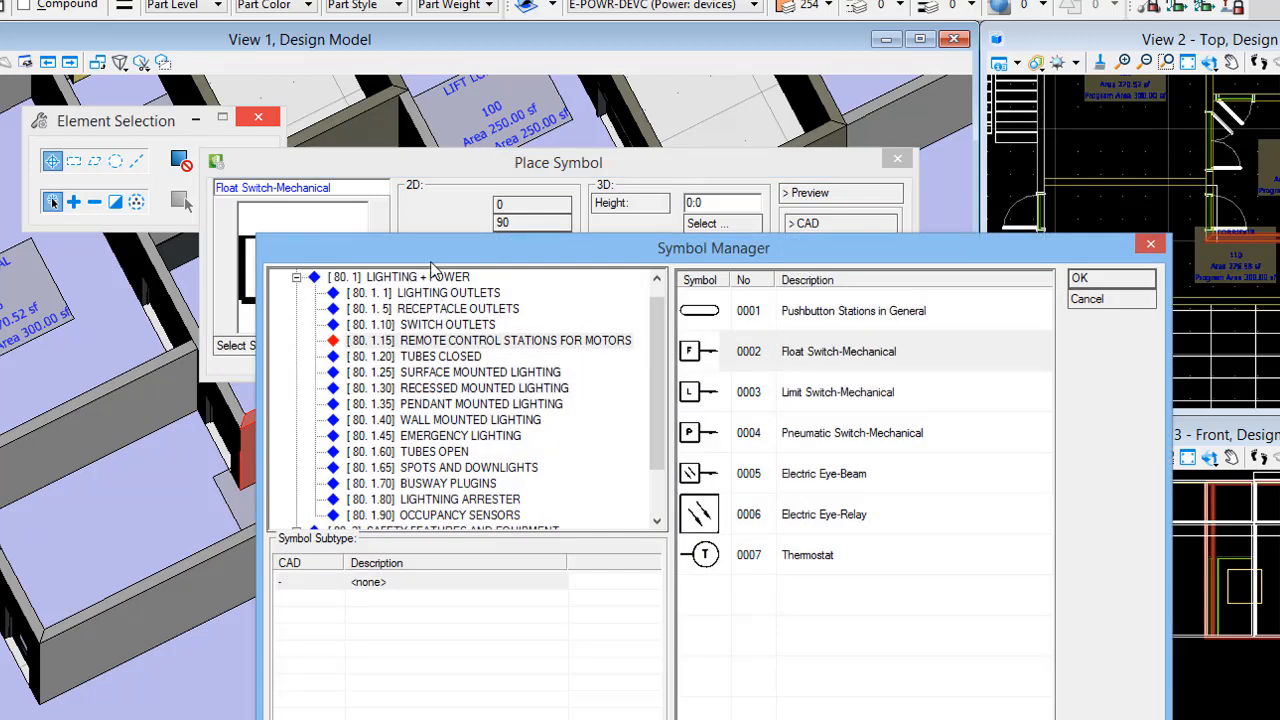
pyautogui.moveTo(432, 258); pyautogui.dragTo(432, 104)
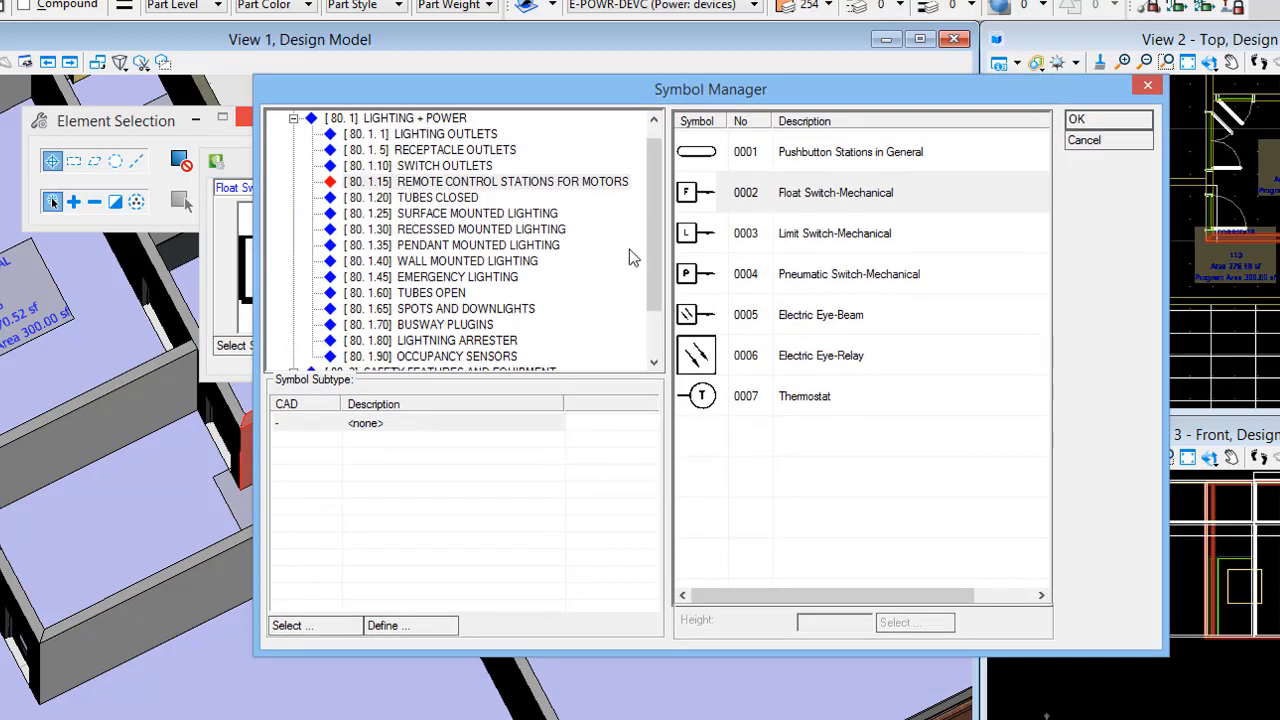
pyautogui.moveTo(652, 250); pyautogui.dragTo(652, 238)
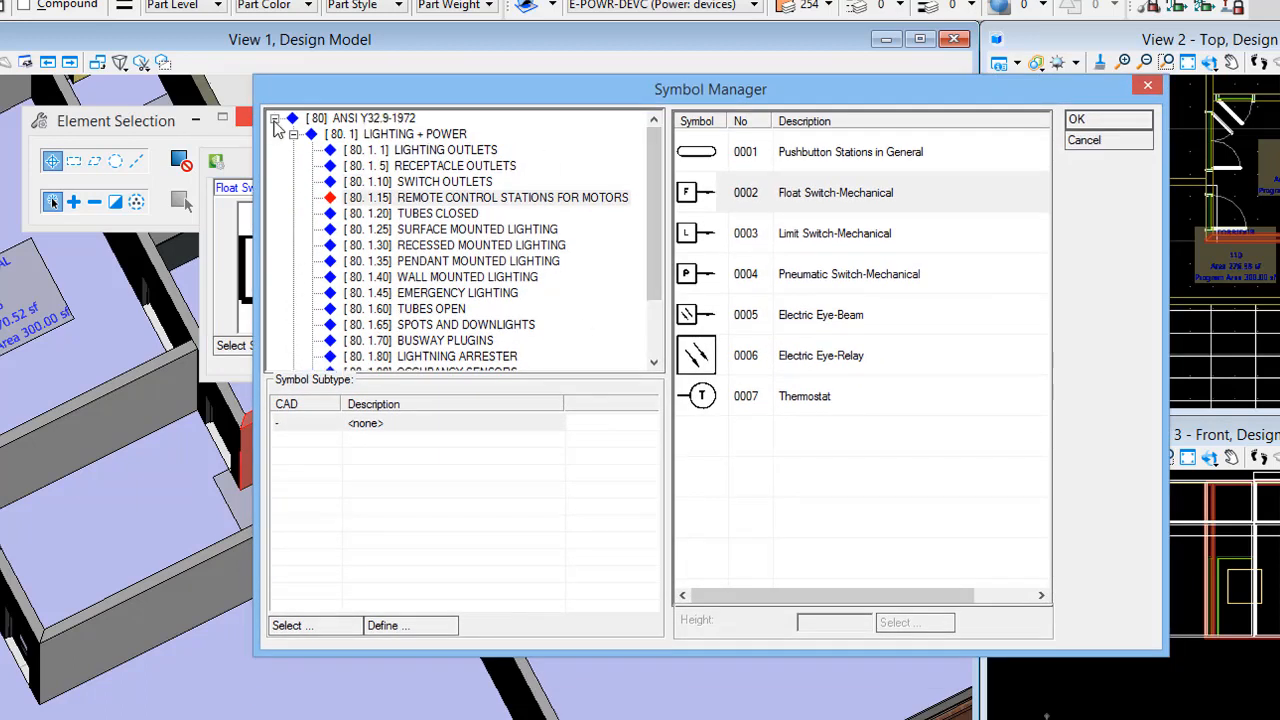
pyautogui.click(275, 119)
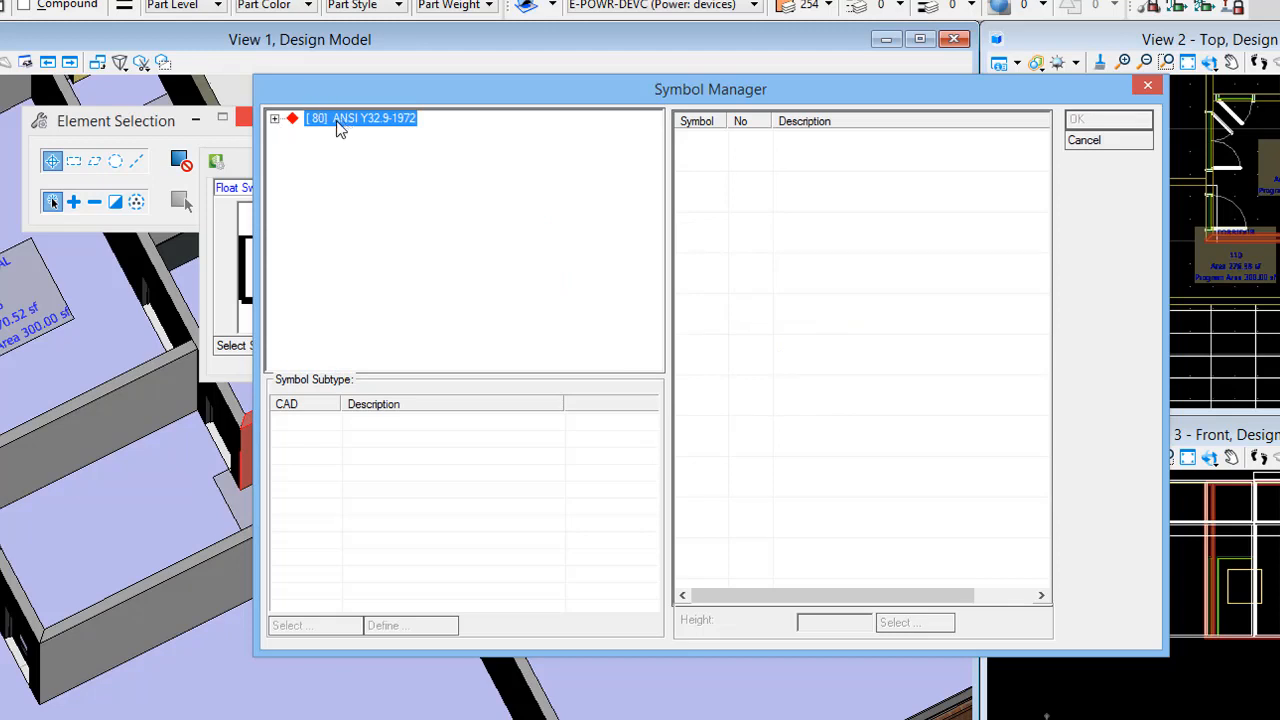
pyautogui.click(275, 120)
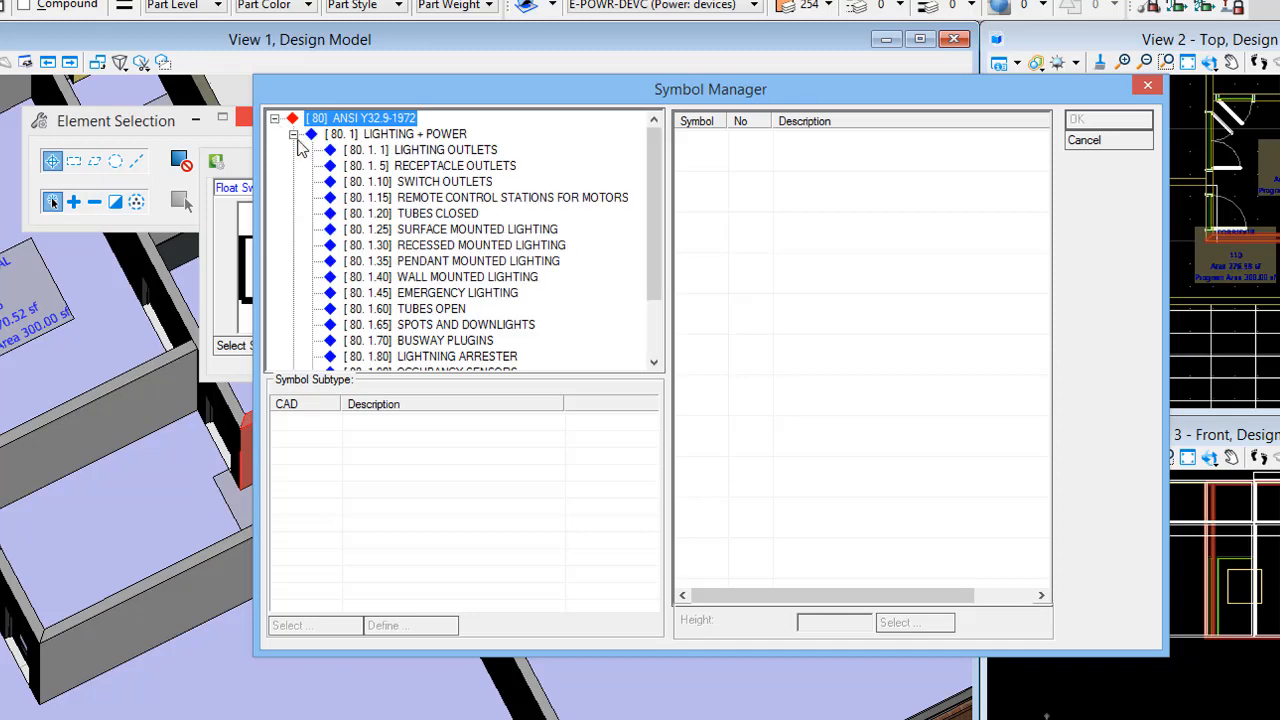
pyautogui.click(293, 135)
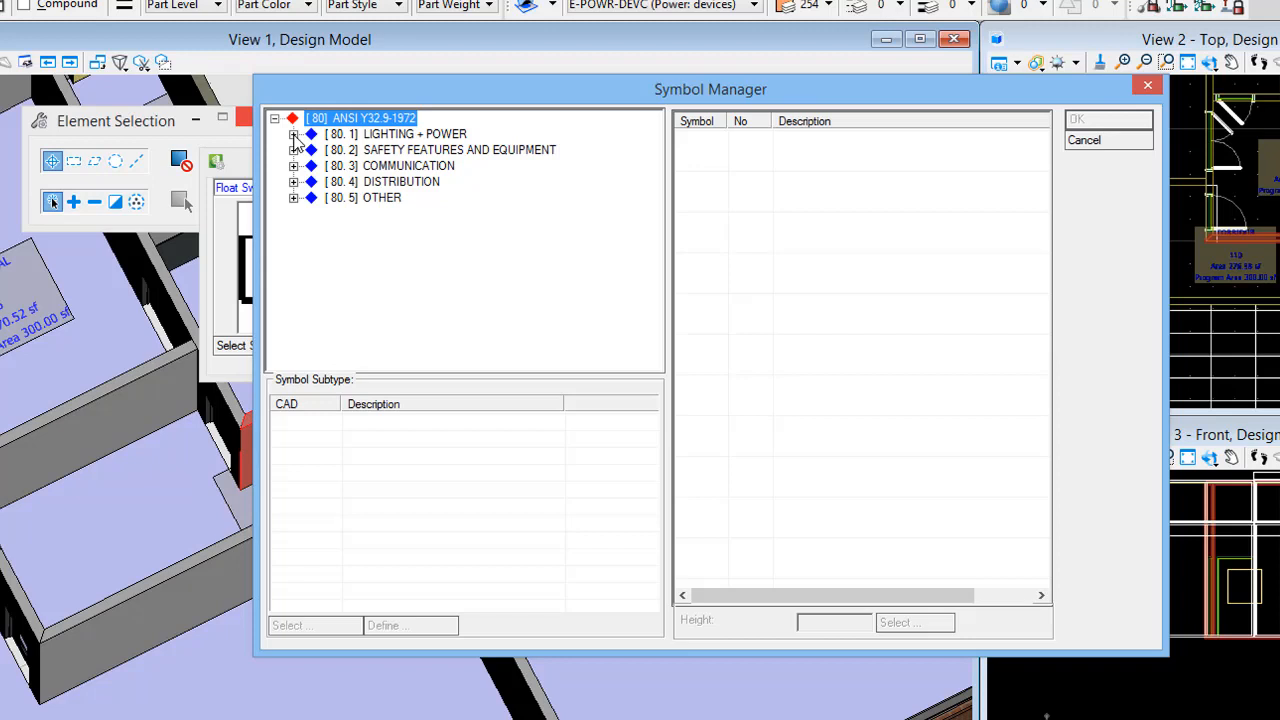
pyautogui.click(293, 134)
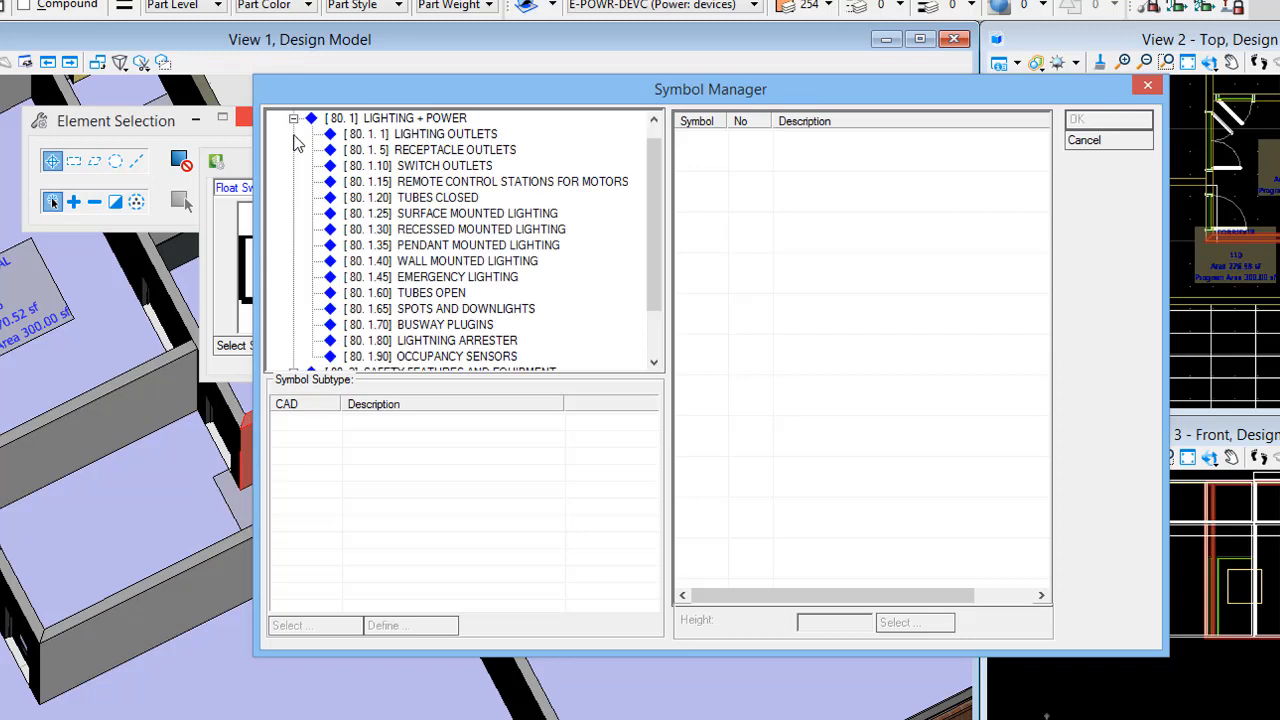
pyautogui.click(439, 152)
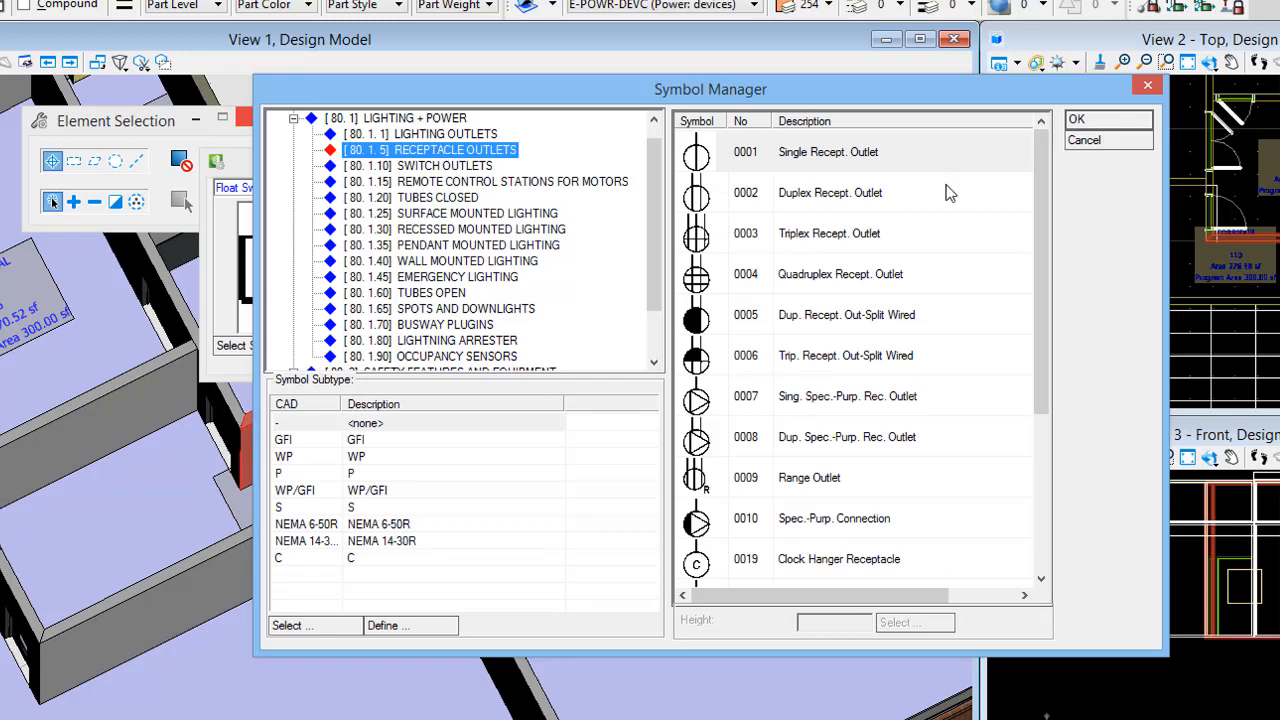
pyautogui.moveTo(1040, 401)
pyautogui.mouseDown()
pyautogui.moveTo(1059, 571)
pyautogui.moveTo(1052, 380)
pyautogui.mouseUp()
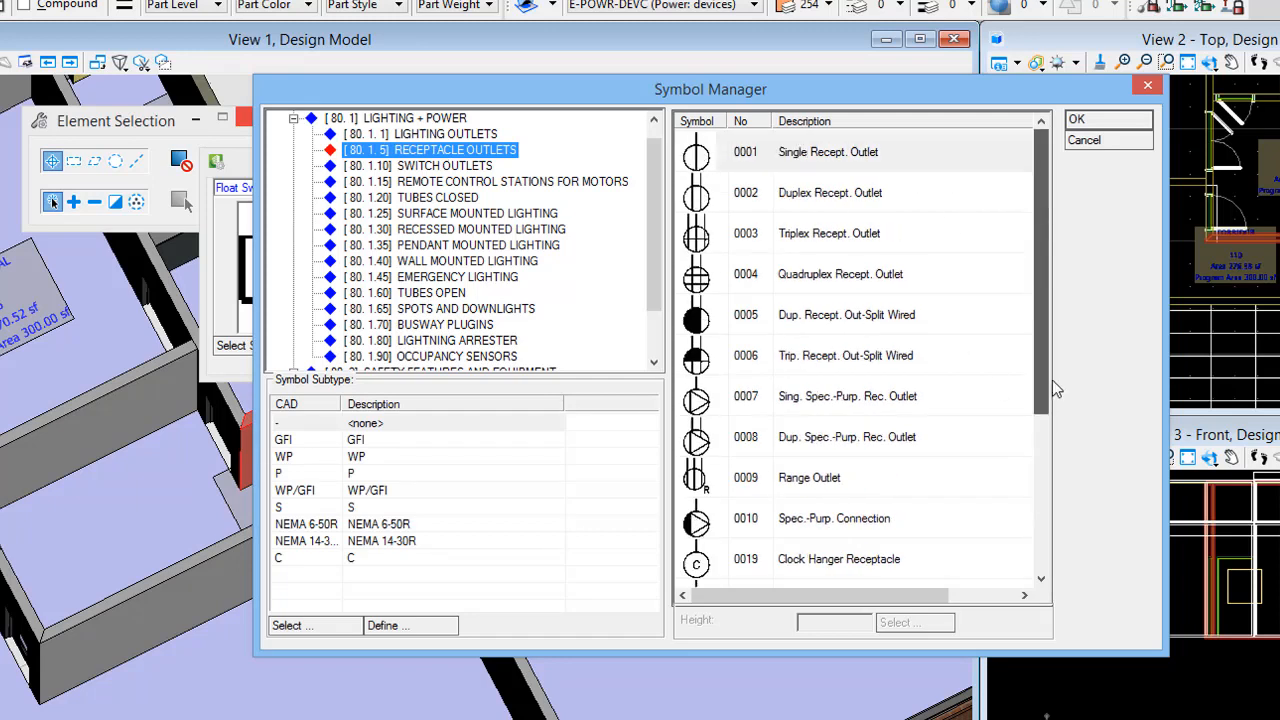
pyautogui.click(820, 205)
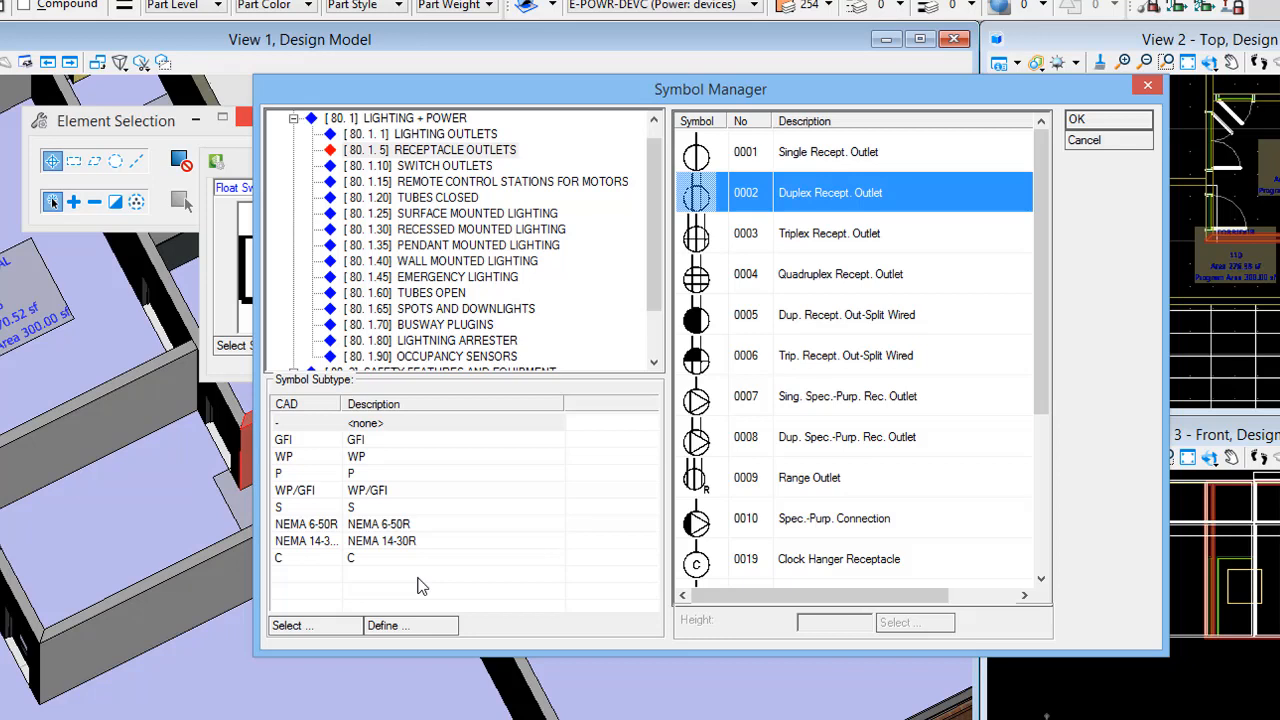
pyautogui.click(1079, 120)
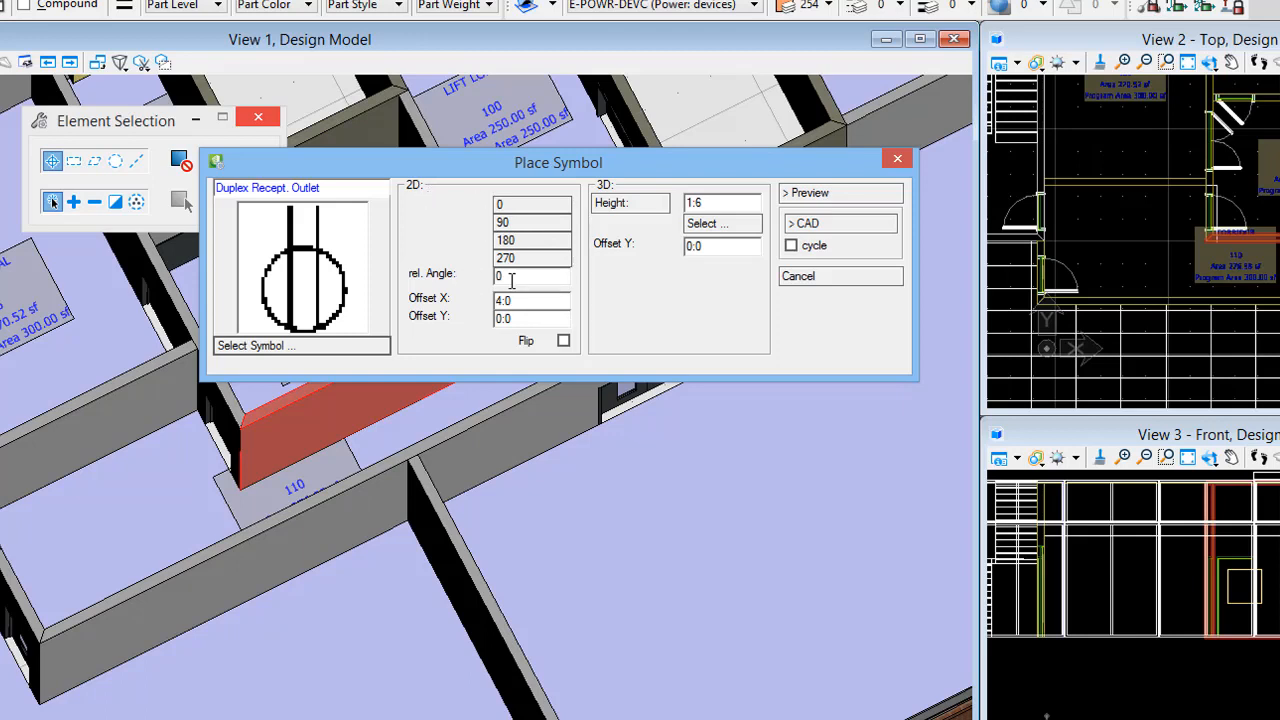
# Enable cycle placement for the duplex receptacle outlet, and preview the symbol along the SERVICE room wall
pyautogui.moveTo(514, 300); pyautogui.dragTo(464, 304)
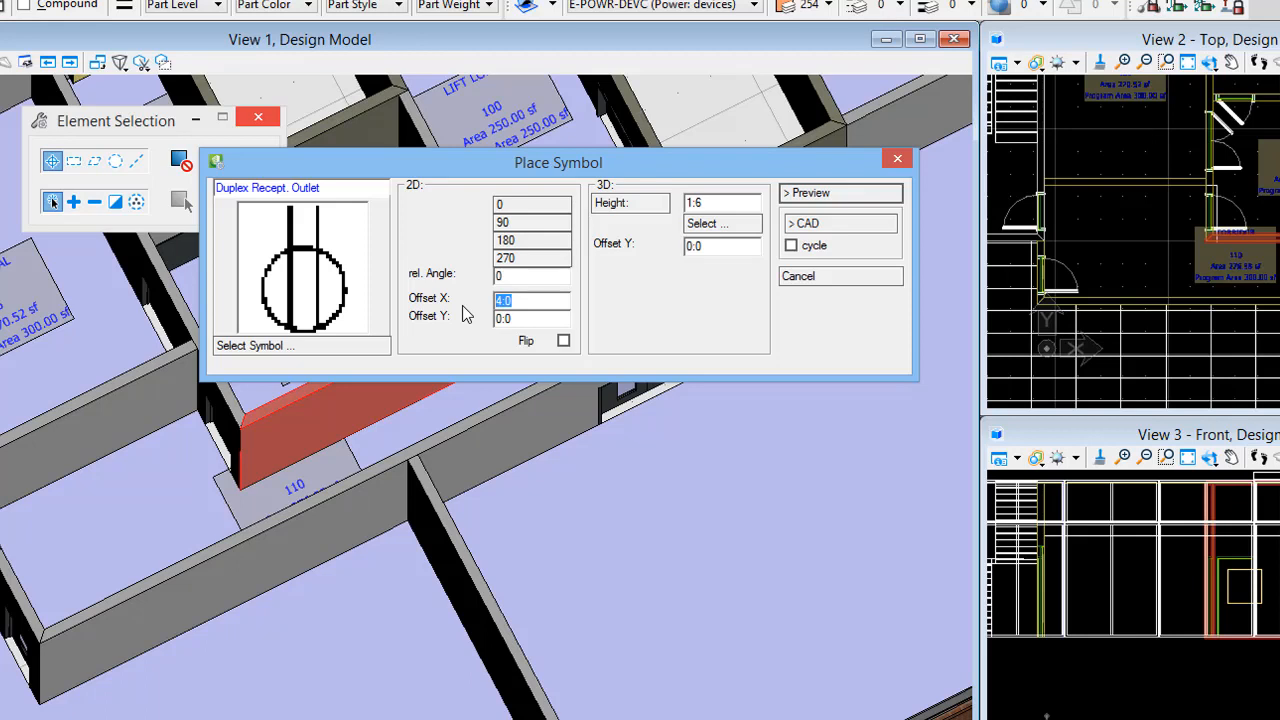
pyautogui.moveTo(530, 318); pyautogui.dragTo(471, 334)
pyautogui.click(681, 204)
pyautogui.click(695, 247)
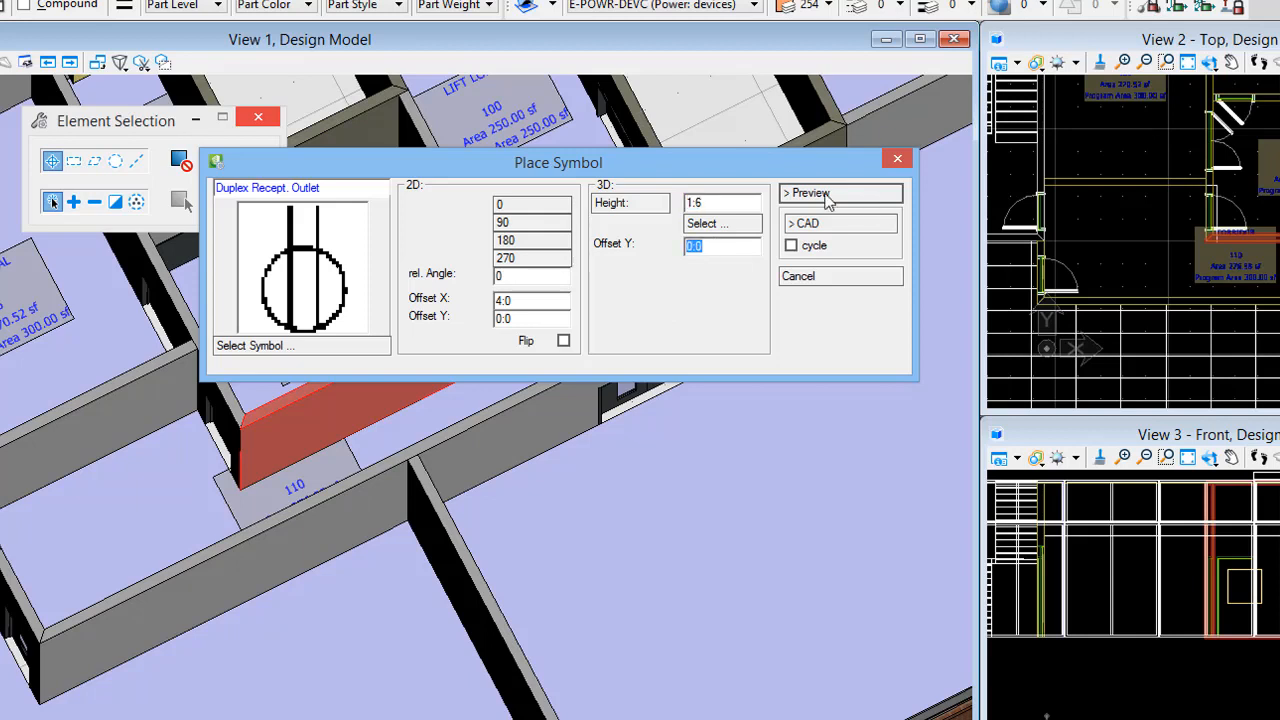
pyautogui.click(794, 248)
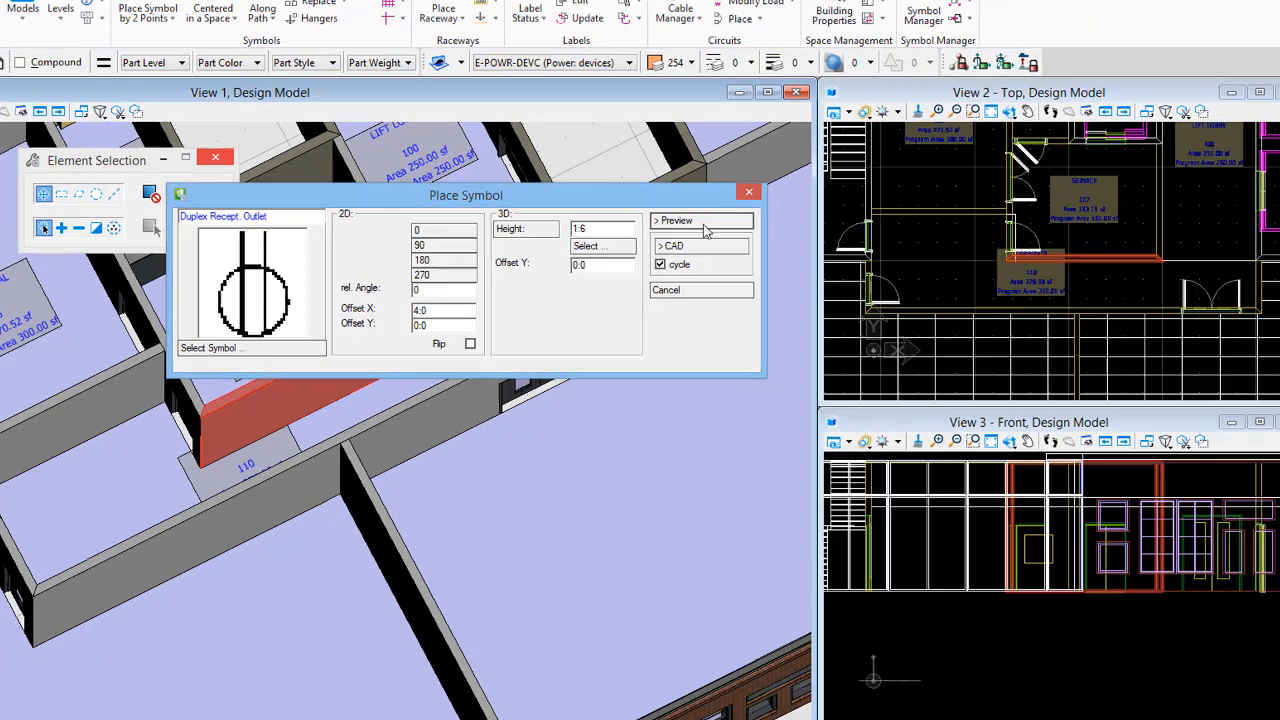
pyautogui.click(703, 222)
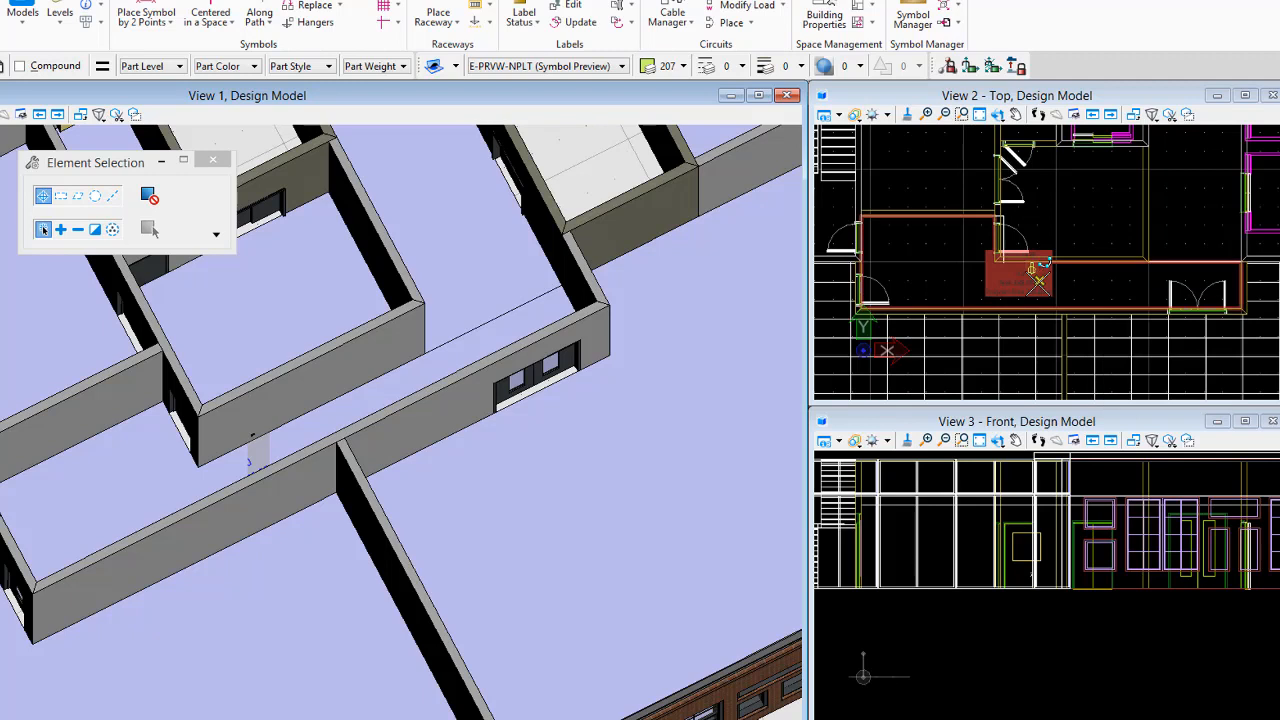
pyautogui.scroll(5, 1030, 275)
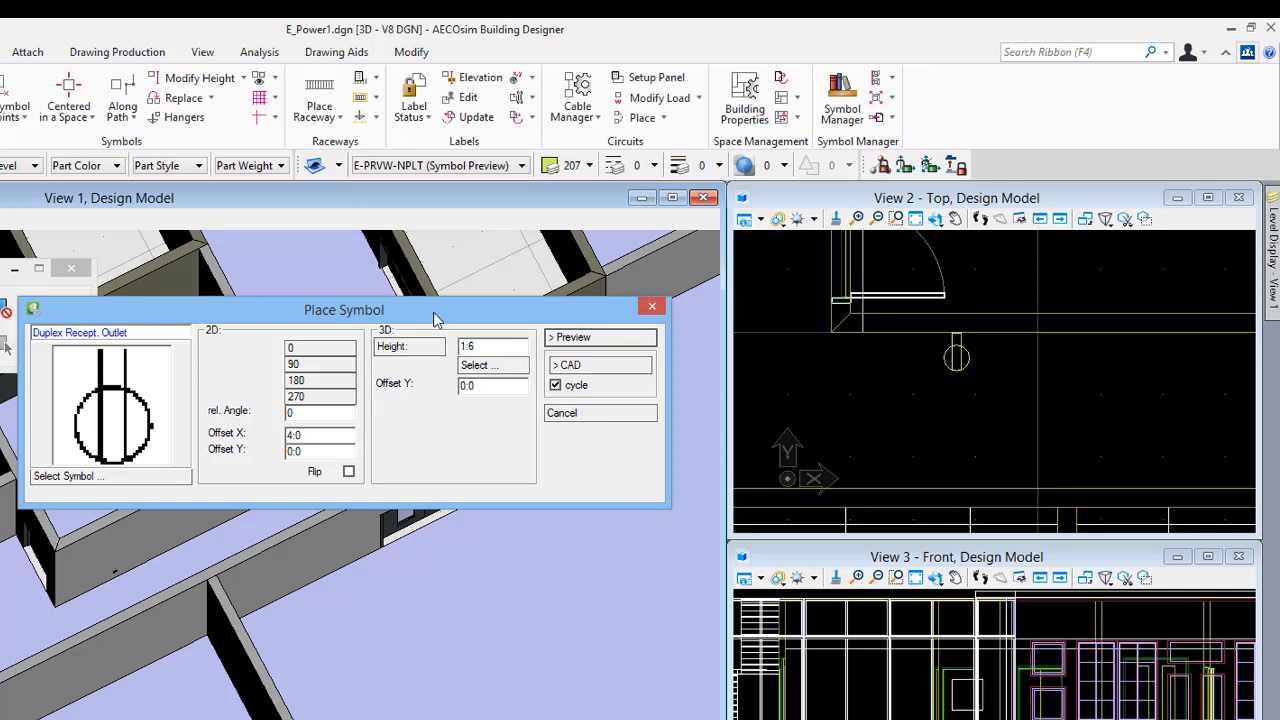
# Place the previewed duplex receptacle outlet along the SERVICE room wall on level E-POWR-WALL
pyautogui.click(567, 366)
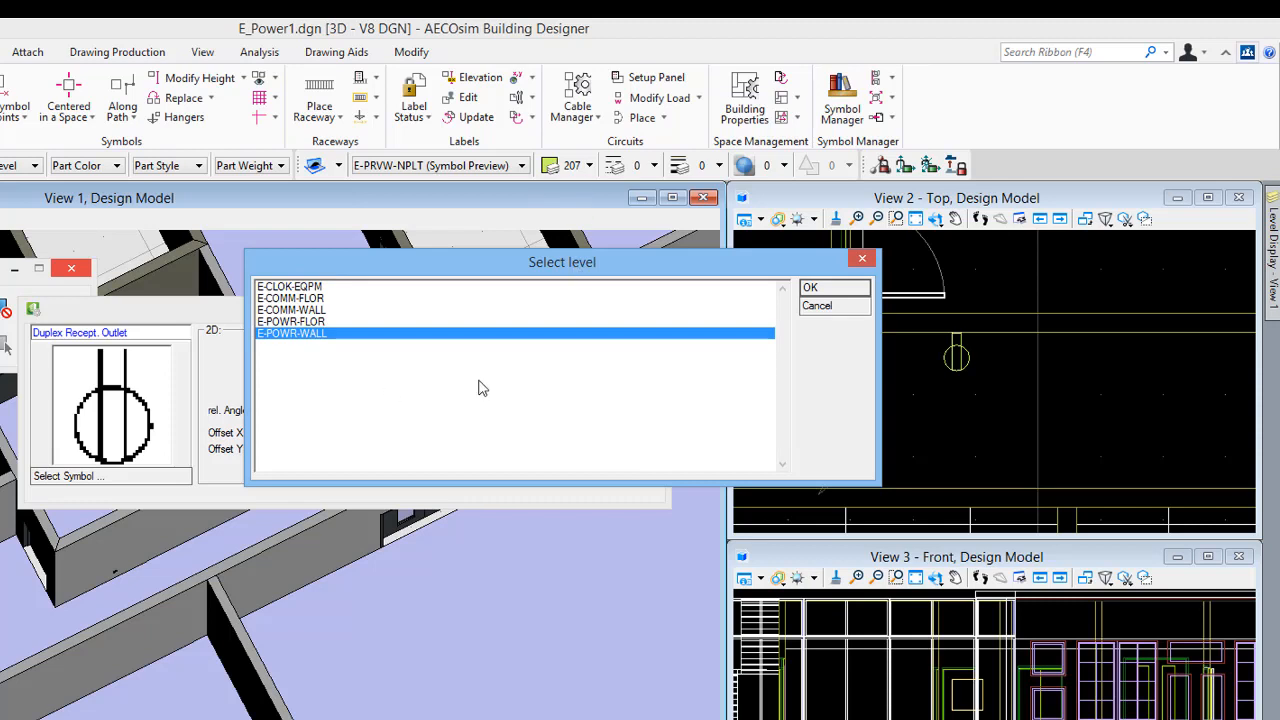
pyautogui.click(299, 325)
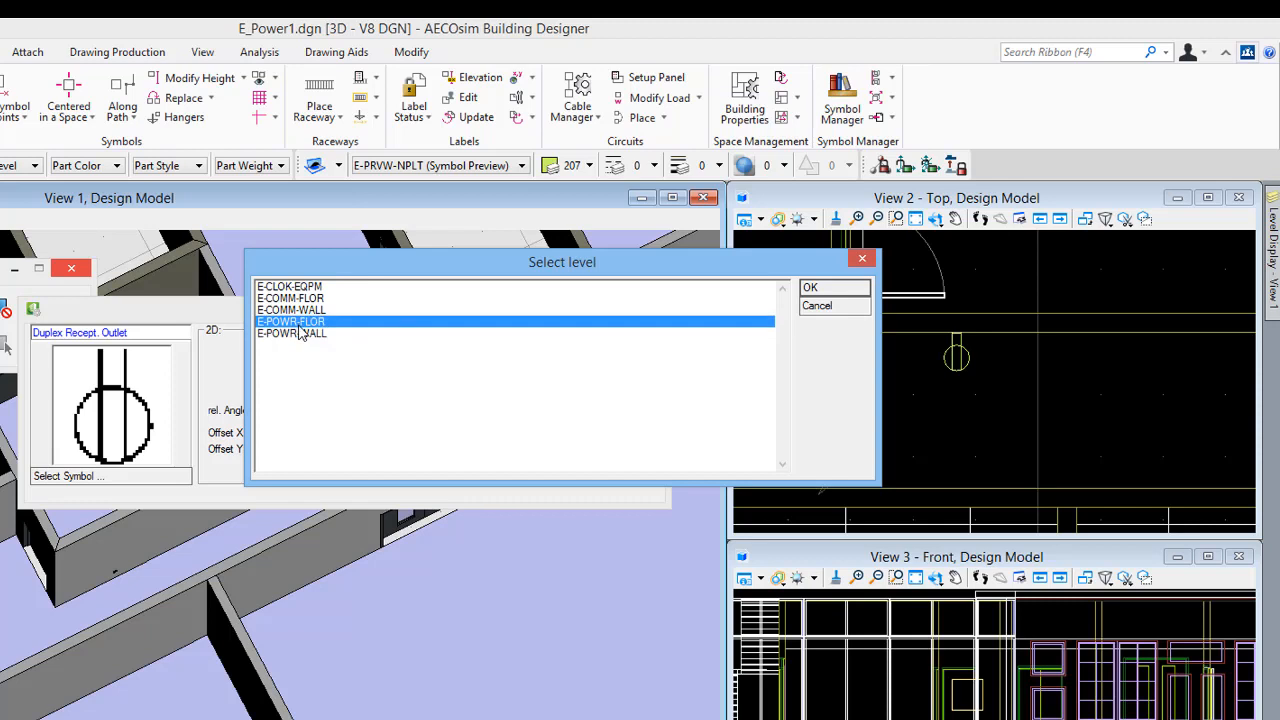
pyautogui.click(294, 338)
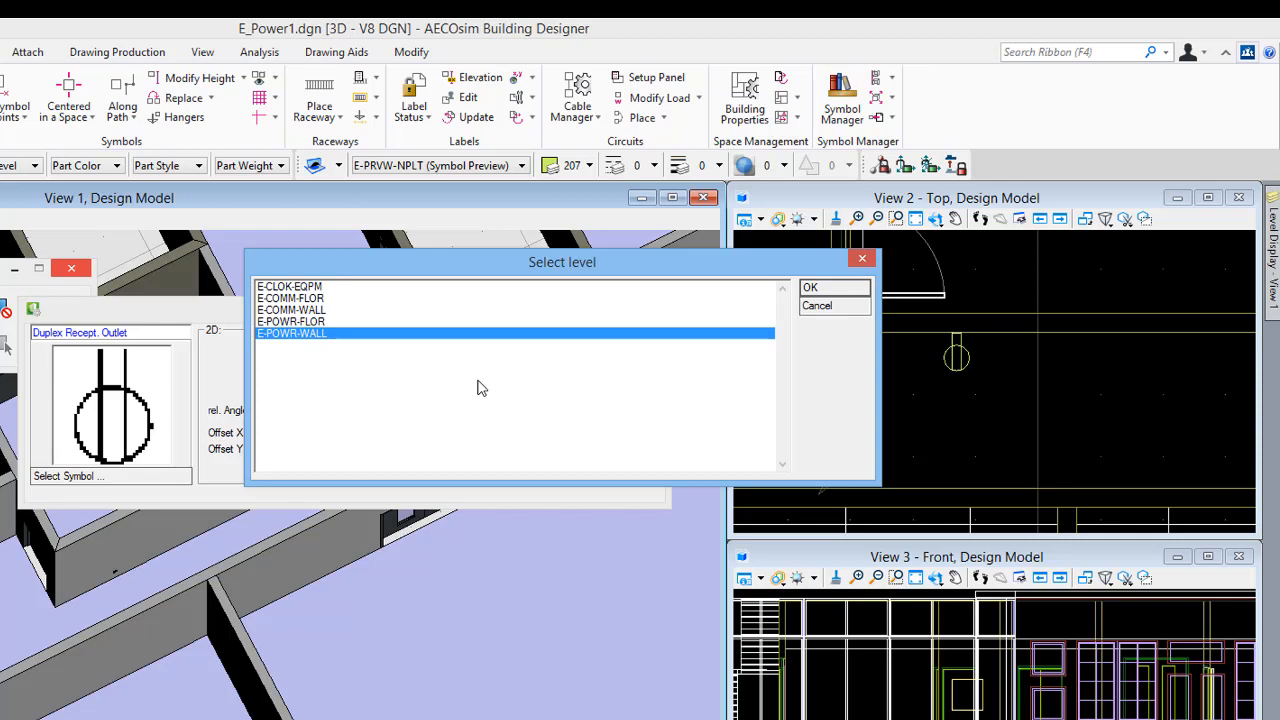
pyautogui.click(818, 288)
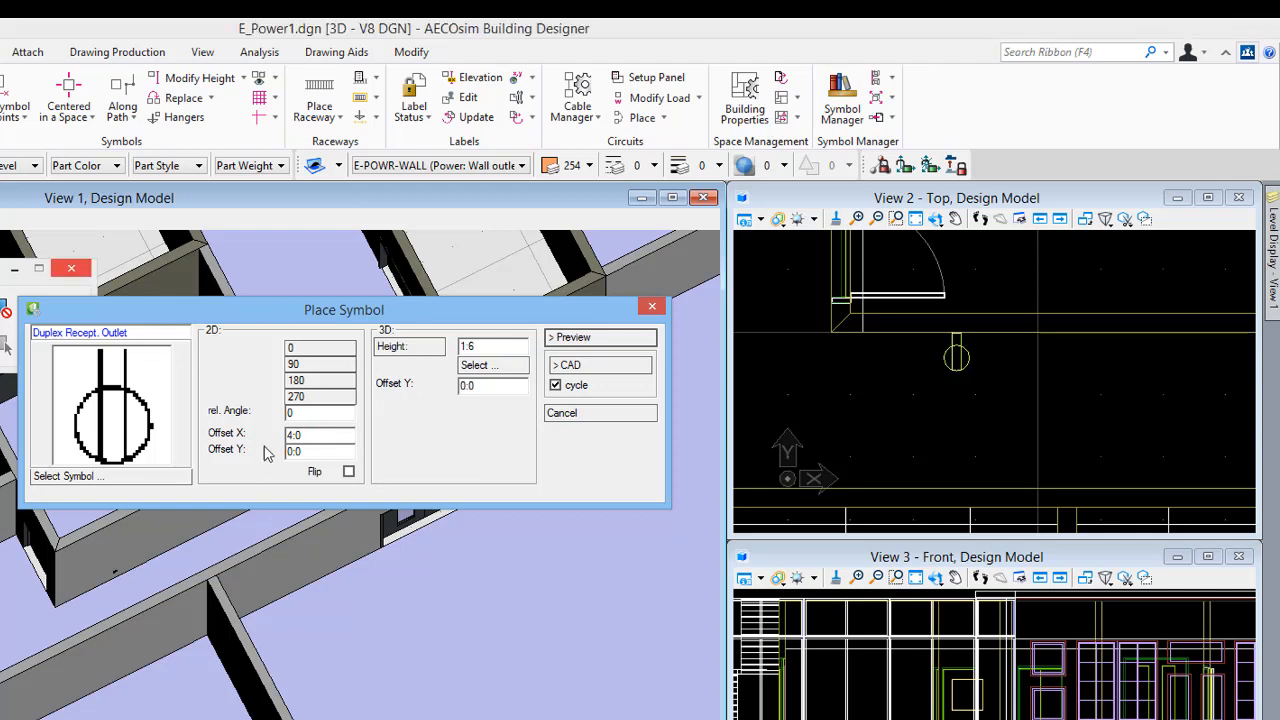
# Place a second duplex receptacle outlet with an X offset of 8:0 on level E-POWR-WALL, and end symbol placement
pyautogui.moveTo(291, 435); pyautogui.dragTo(254, 436)
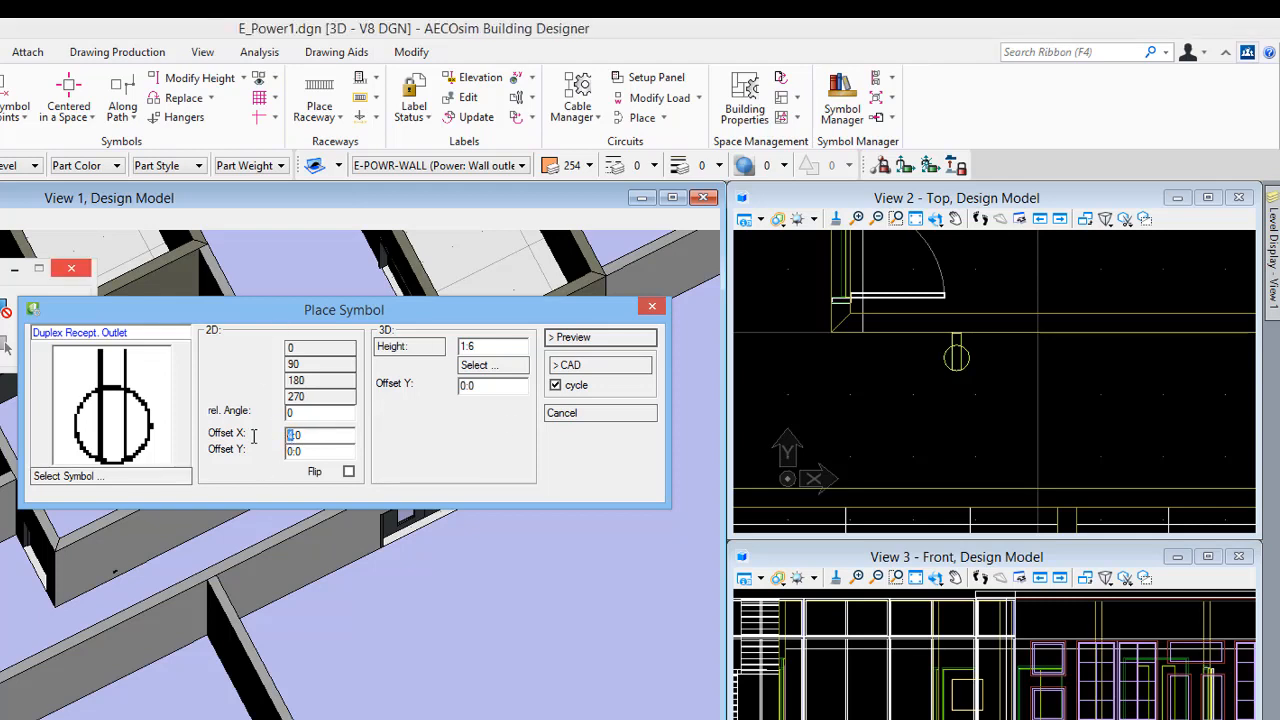
pyautogui.write('8')
pyautogui.press('Tab')
pyautogui.click(598, 368)
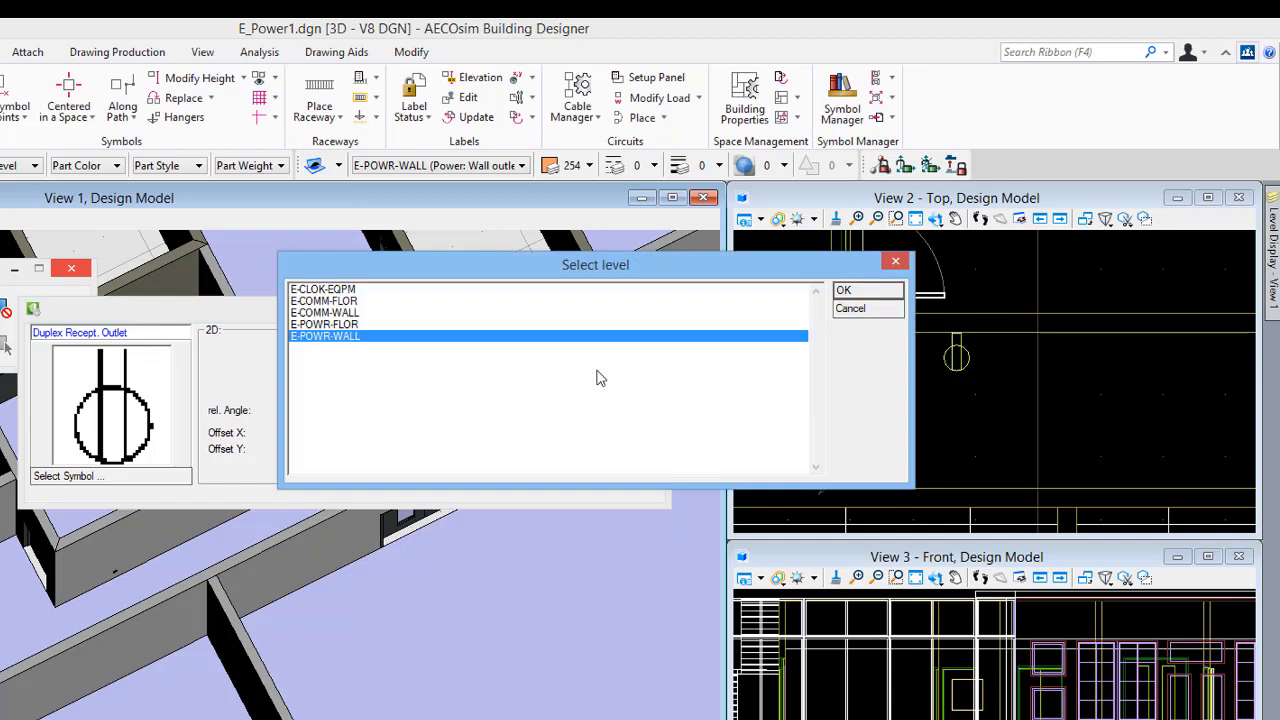
pyautogui.click(846, 291)
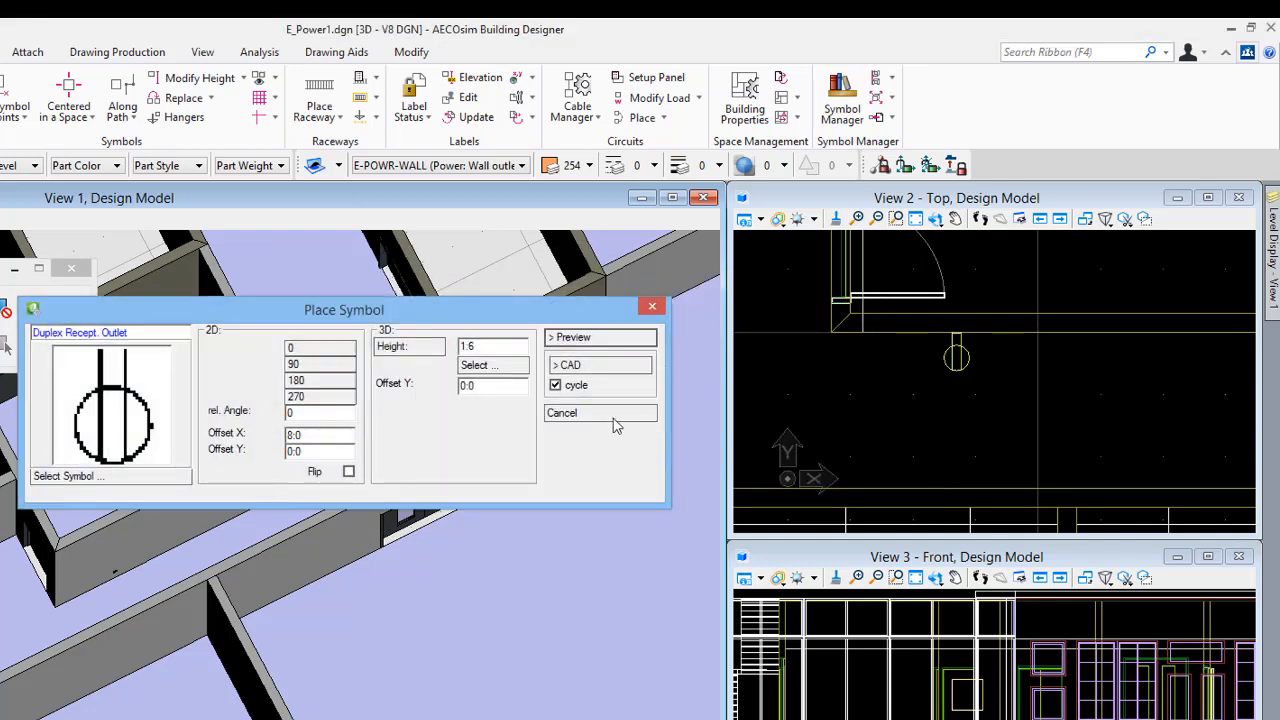
pyautogui.click(617, 413)
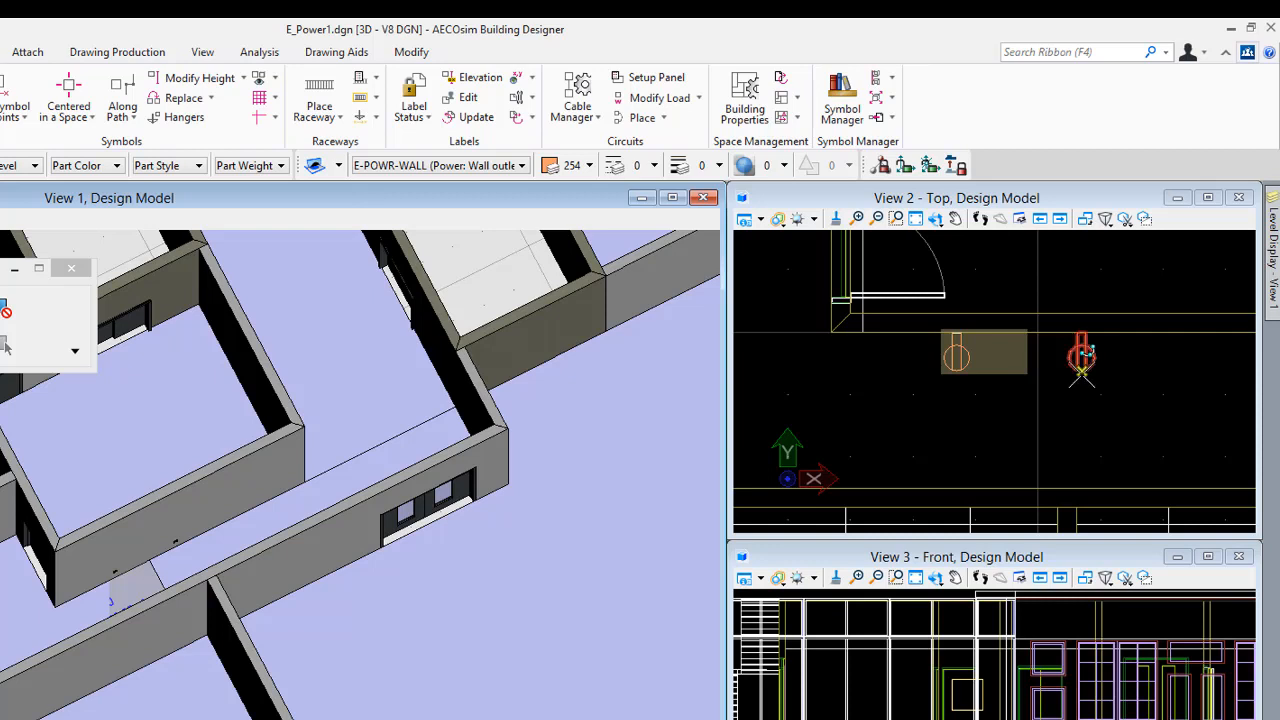
pyautogui.moveTo(1027, 397)
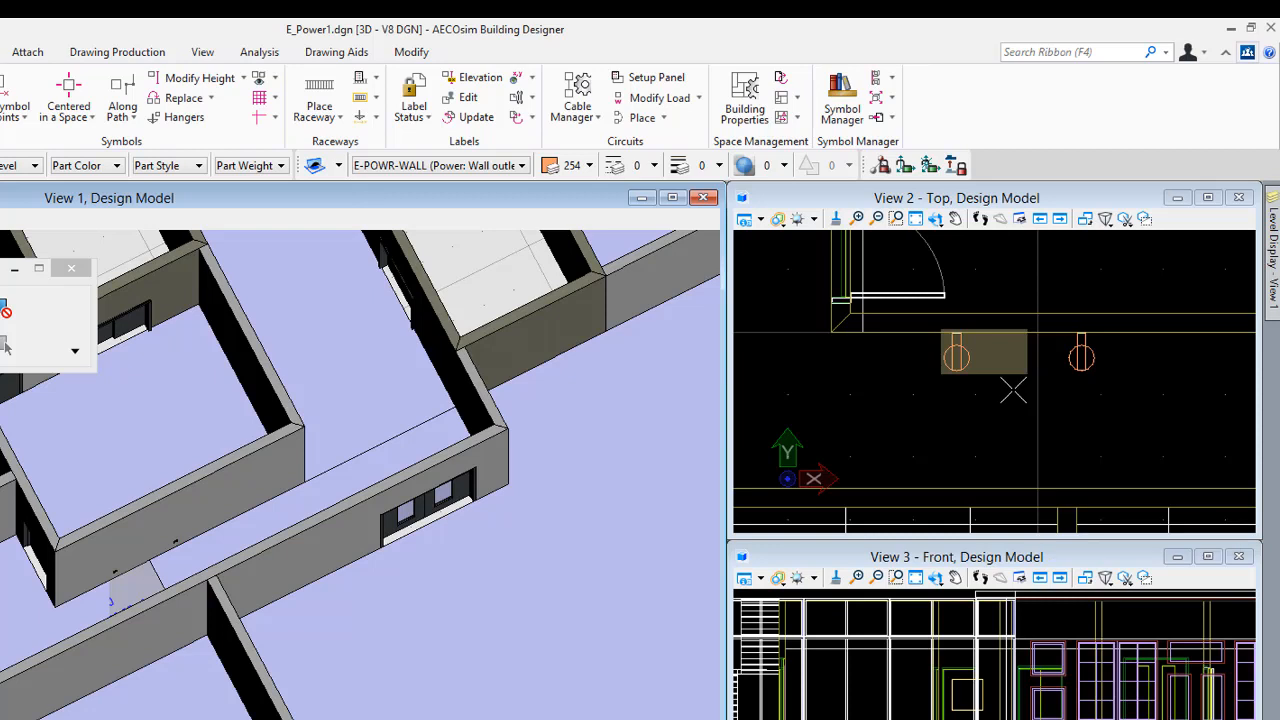
pyautogui.keyDown('shift'); pyautogui.rightClick(1013, 390); pyautogui.keyUp('shift')
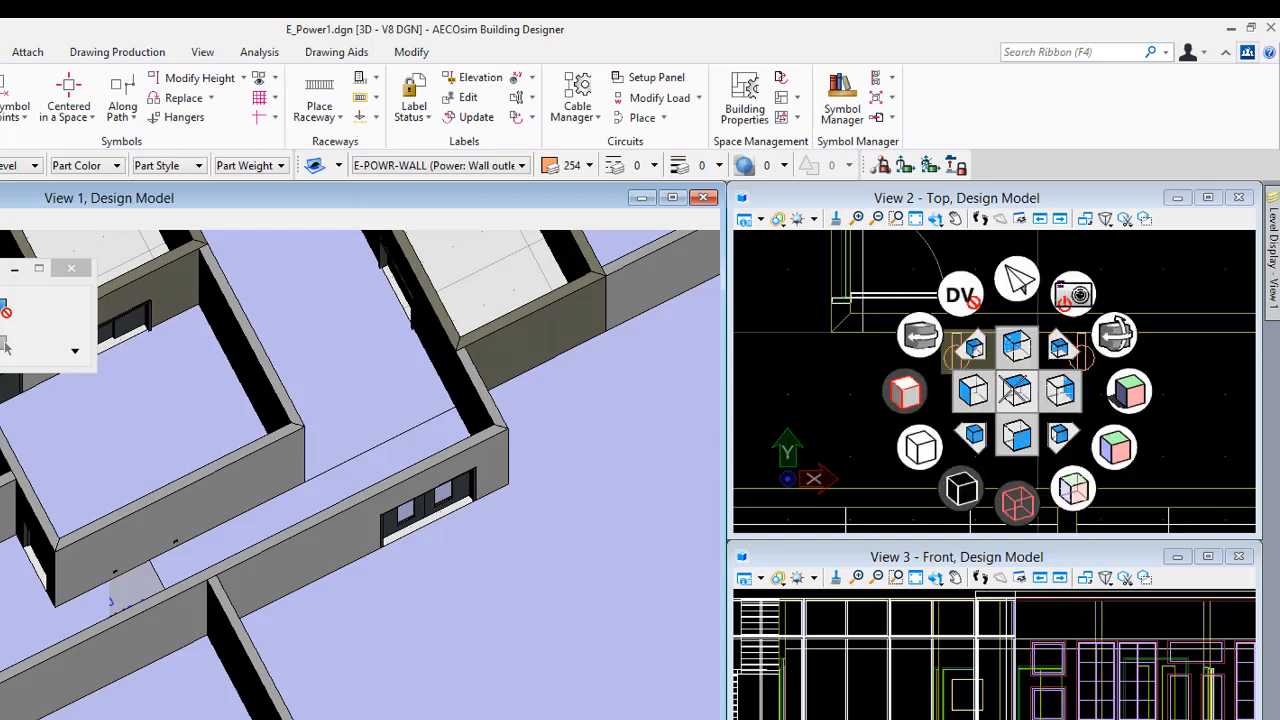
pyautogui.click(1124, 344)
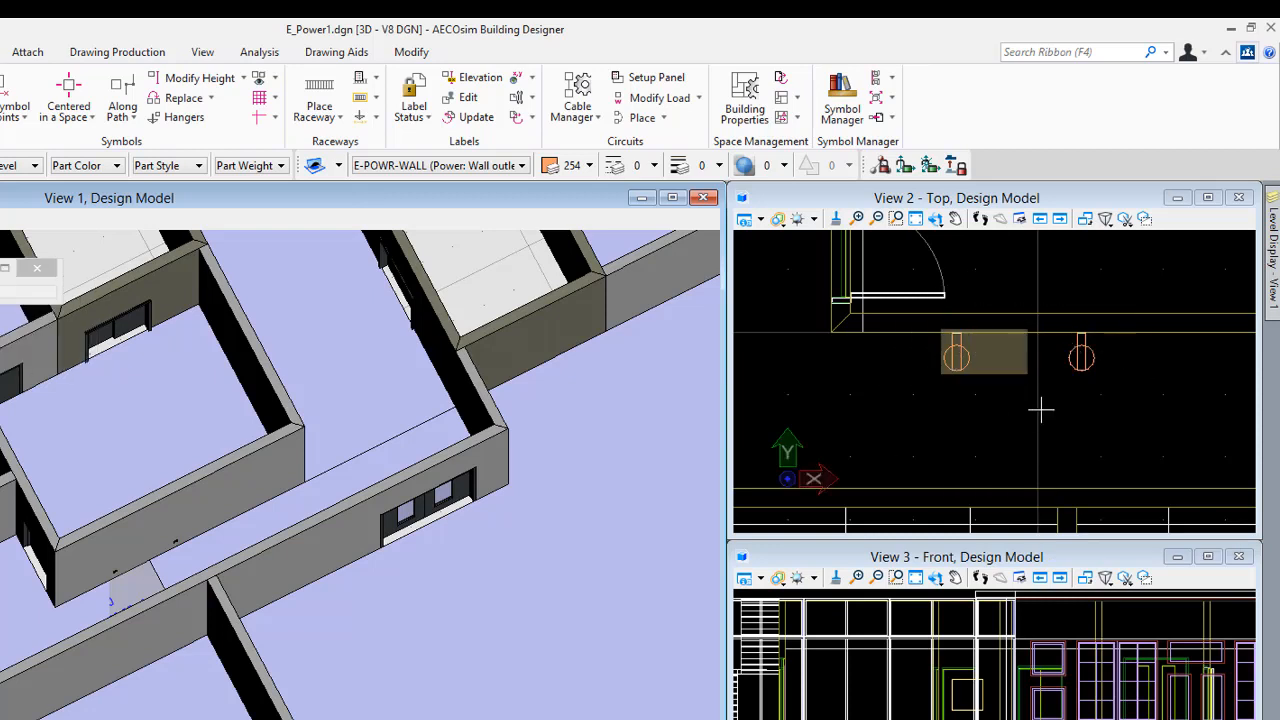
pyautogui.click(983, 383)
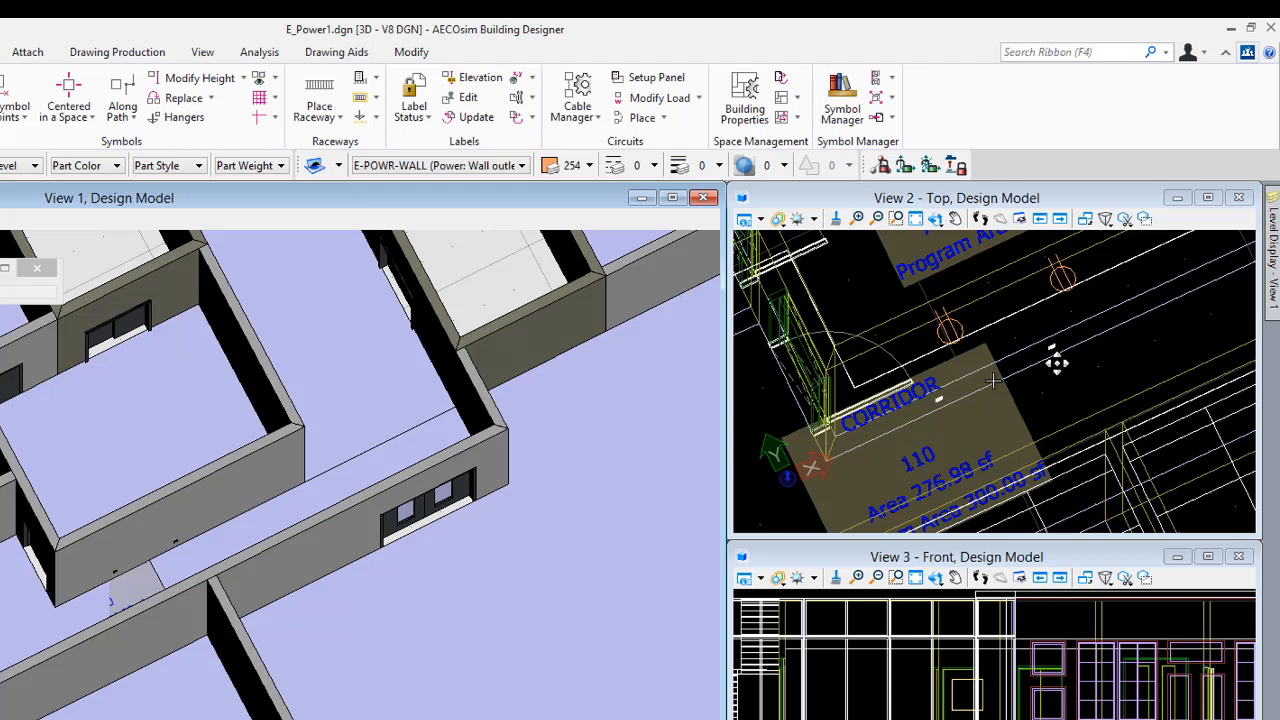
pyautogui.rightClick(1057, 363)
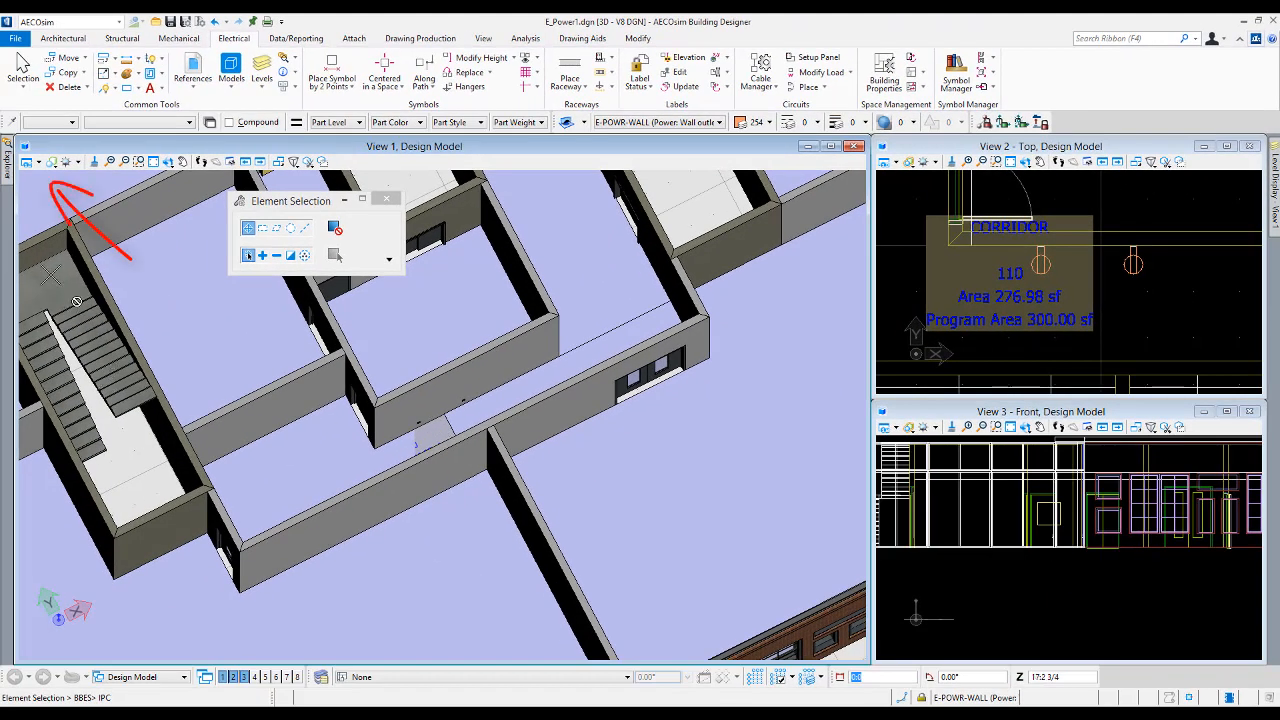
# Turn on the display of construction elements in View 1
pyautogui.click(37, 164)
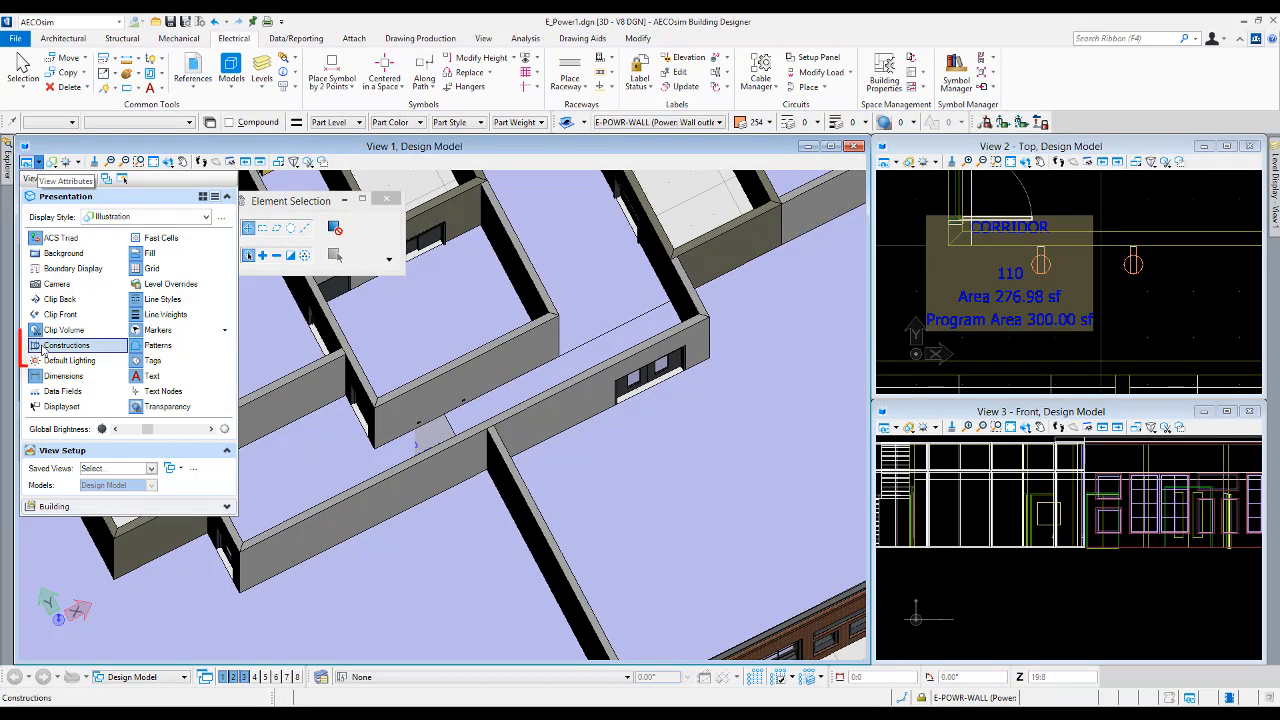
pyautogui.click(55, 347)
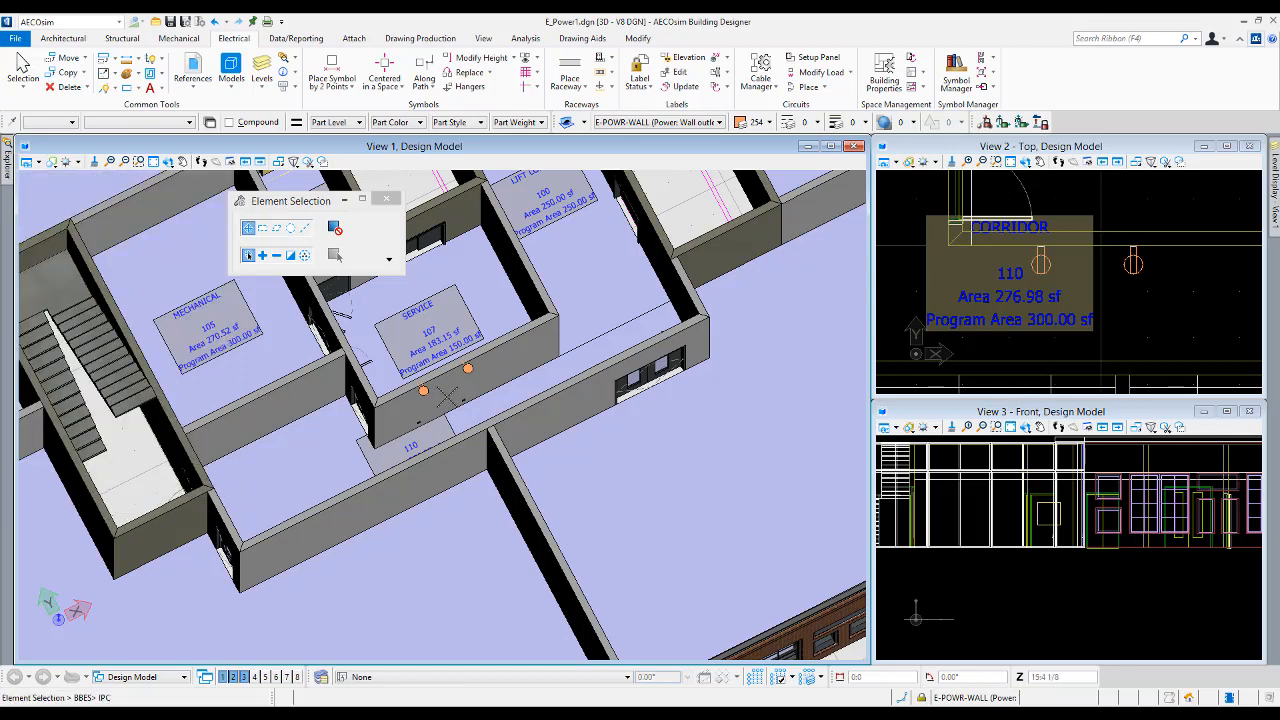
# Use Modify Height to apply an absolute height of 1:6 to both duplex receptacle outlets on the SERVICE room wall
pyautogui.scroll(2, 446, 397)
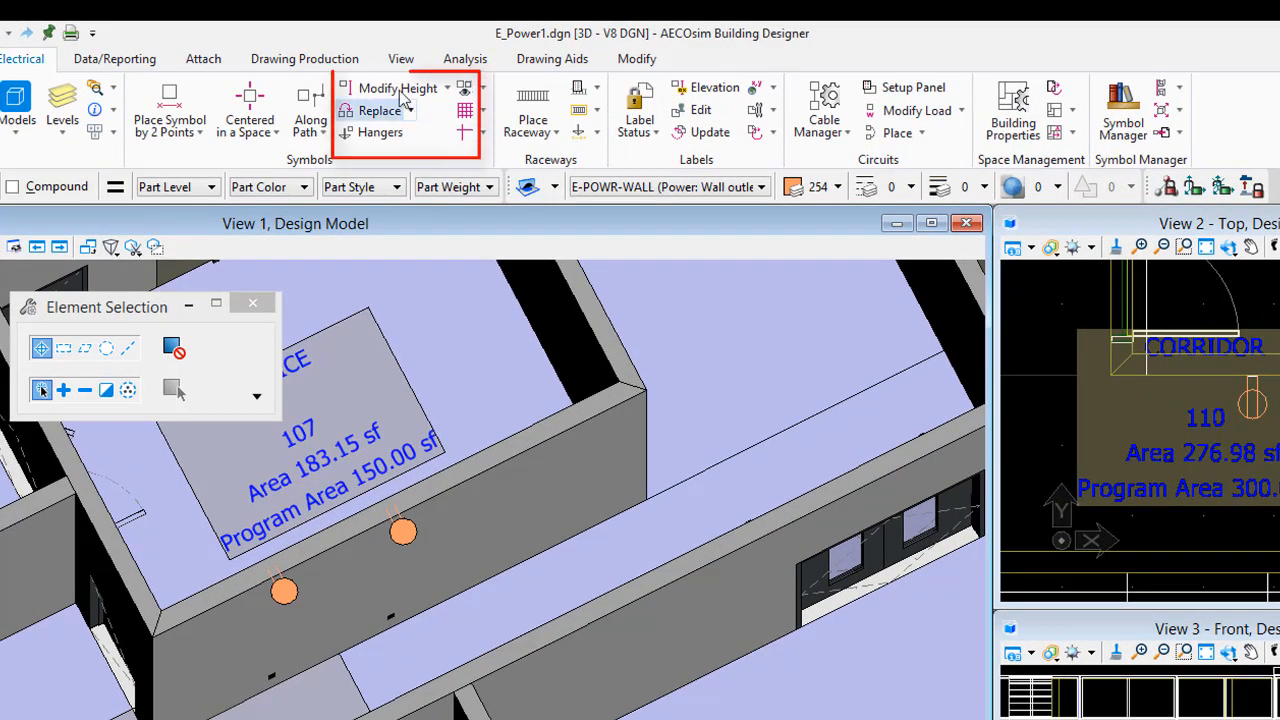
pyautogui.click(448, 89)
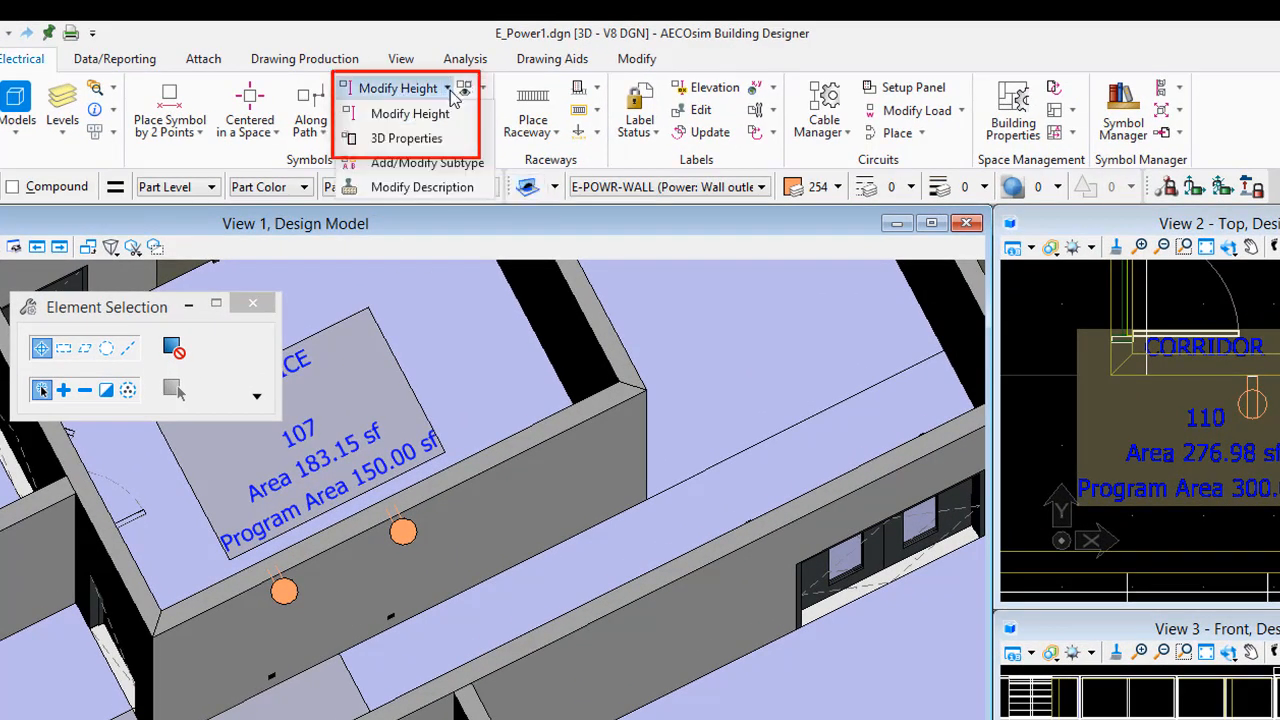
pyautogui.click(426, 114)
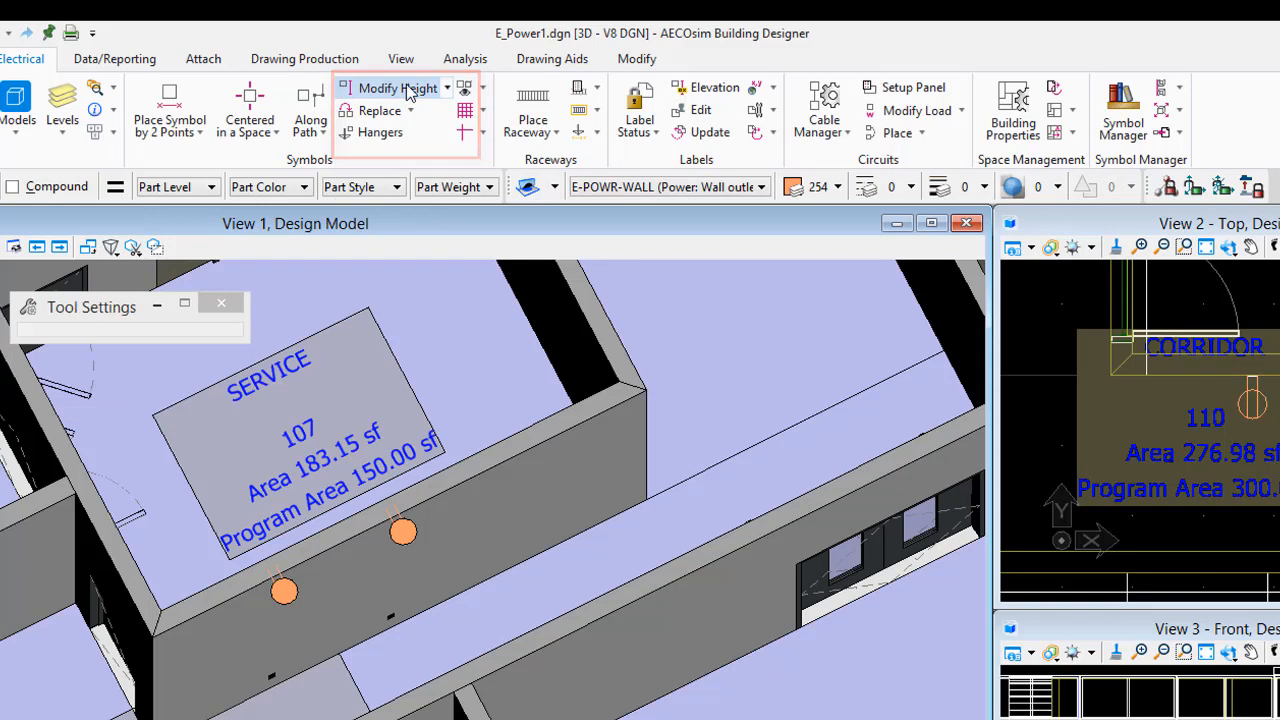
pyautogui.click(288, 593)
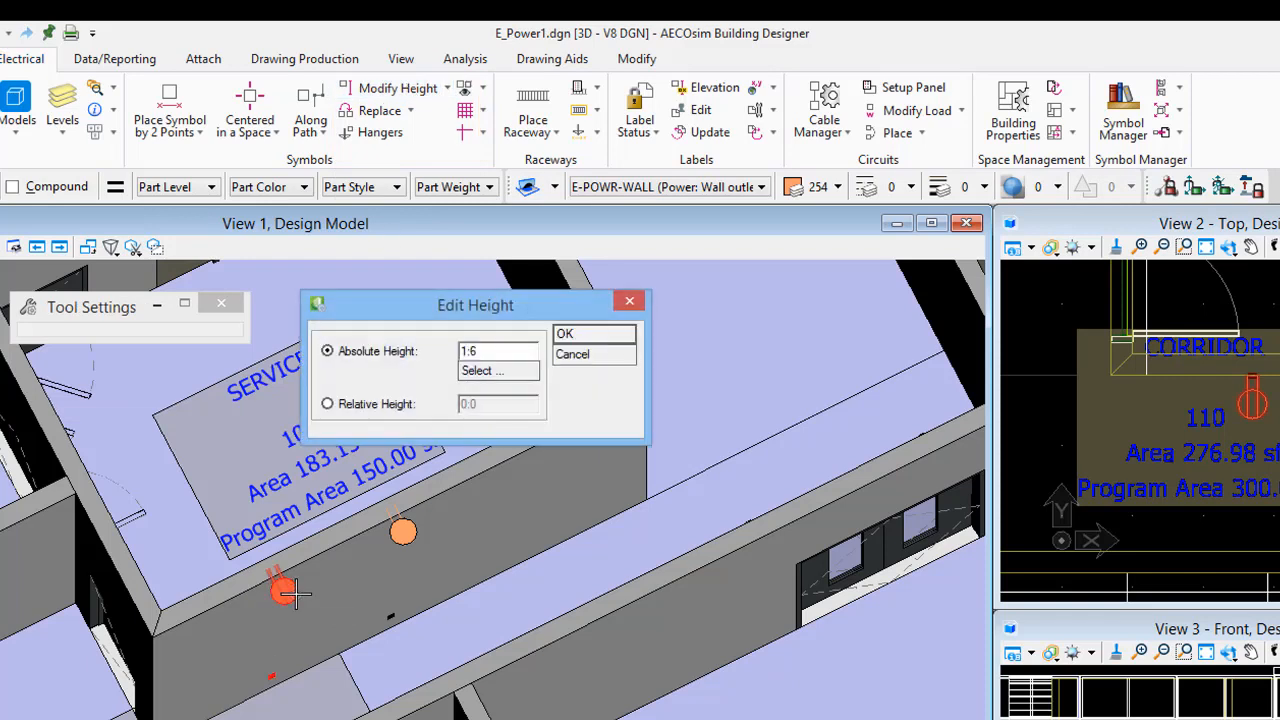
pyautogui.click(486, 354)
pyautogui.moveTo(486, 354); pyautogui.dragTo(428, 370)
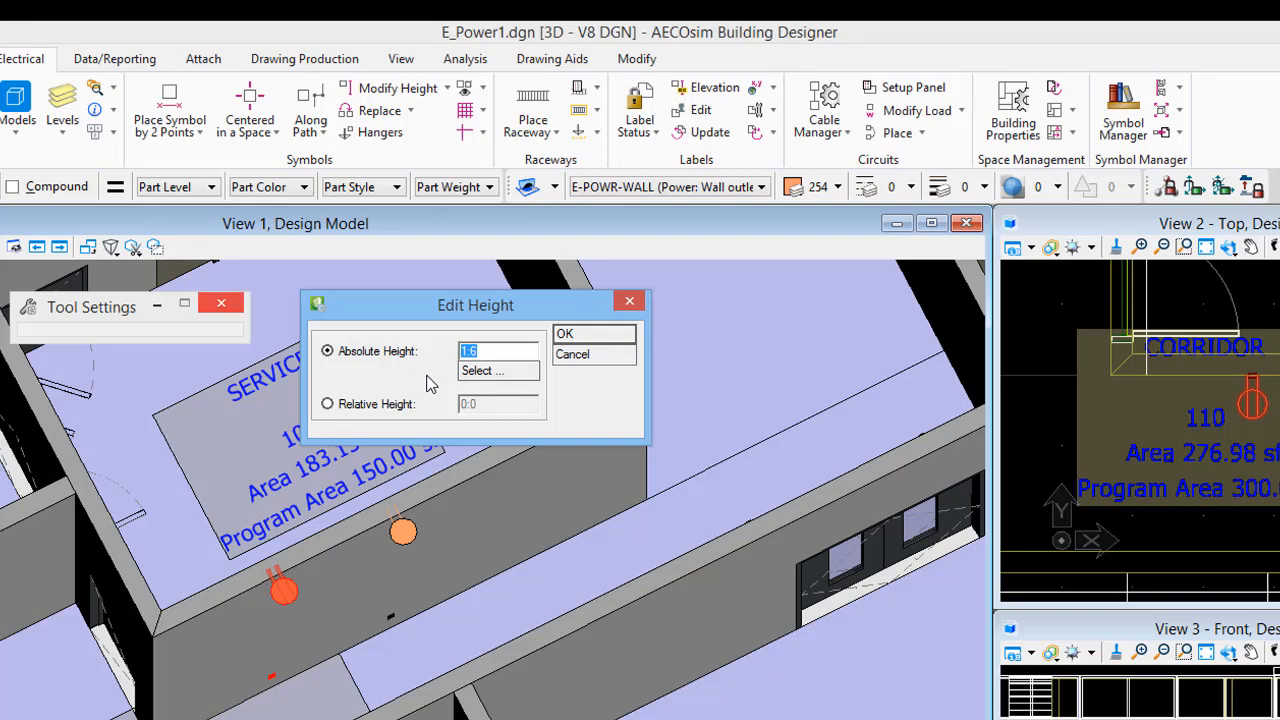
pyautogui.click(568, 334)
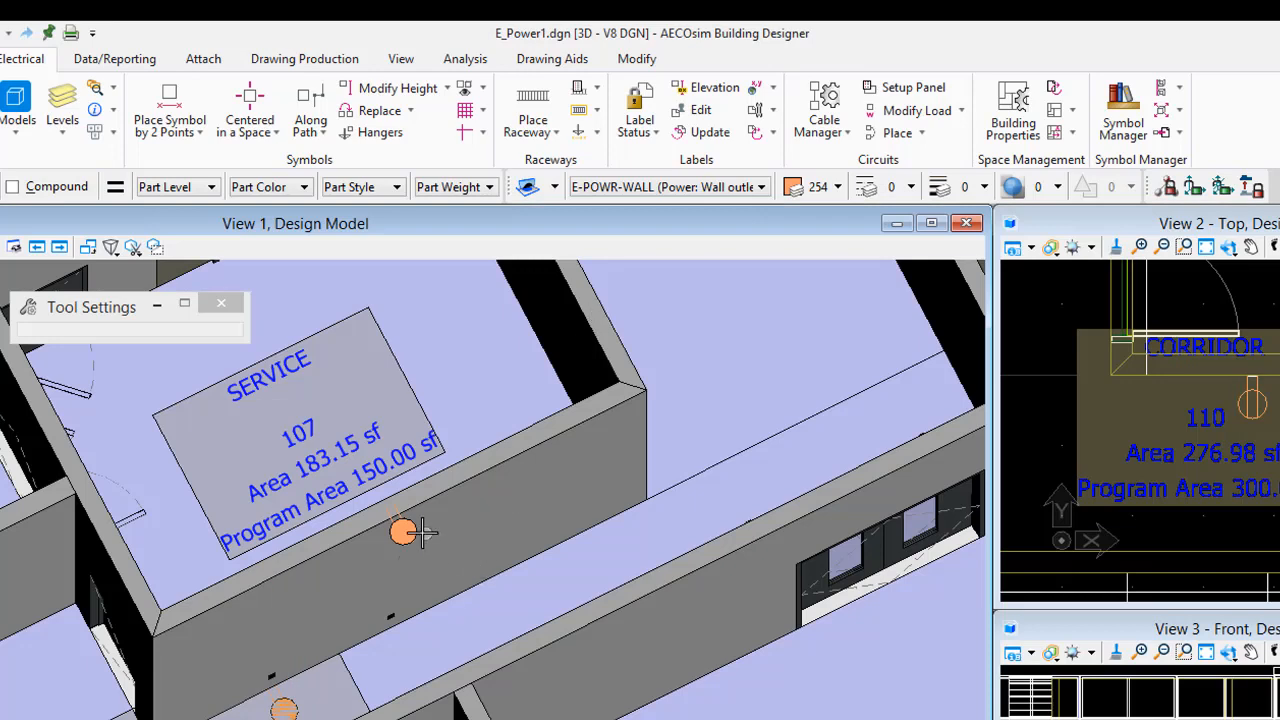
pyautogui.click(405, 532)
pyautogui.click(612, 336)
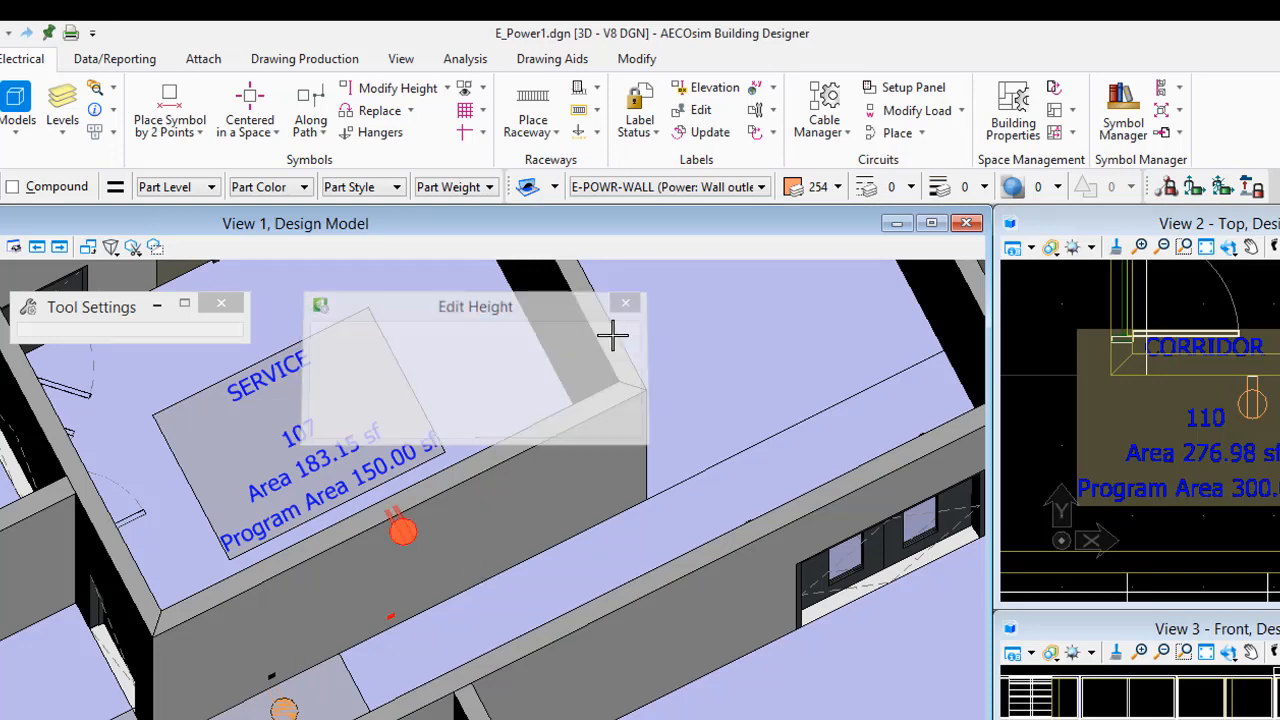
pyautogui.moveTo(649, 388)
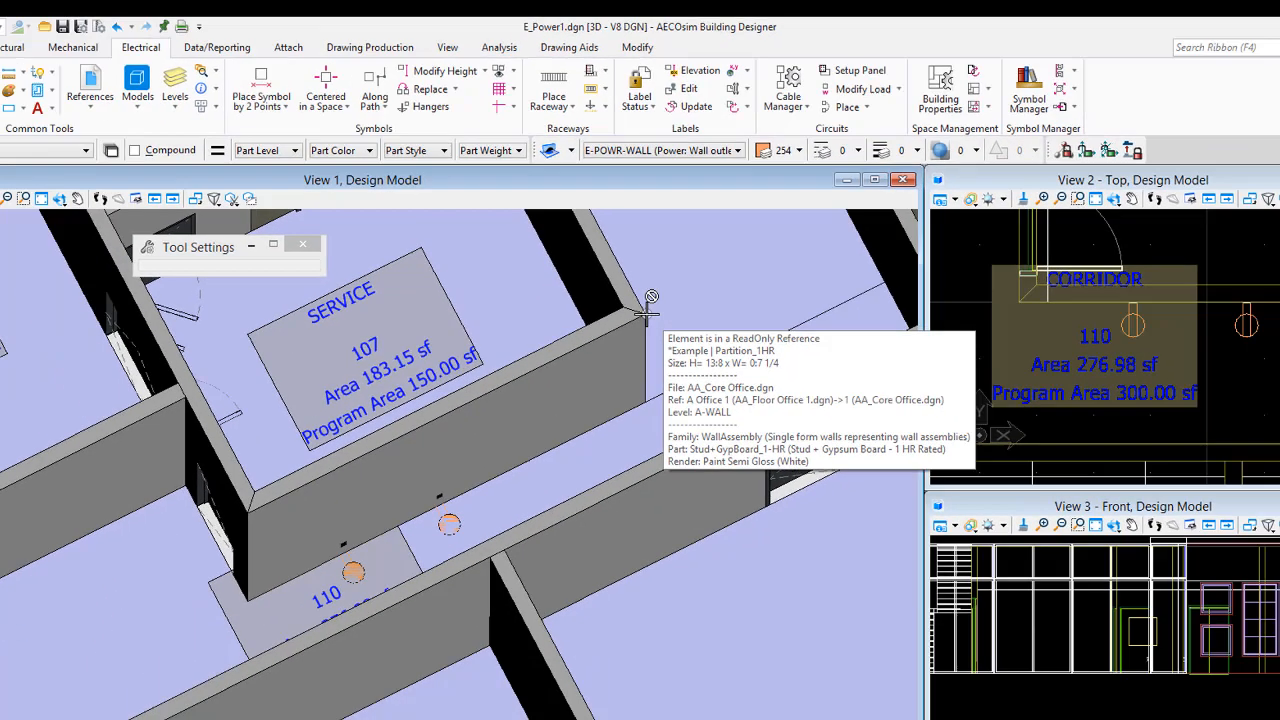